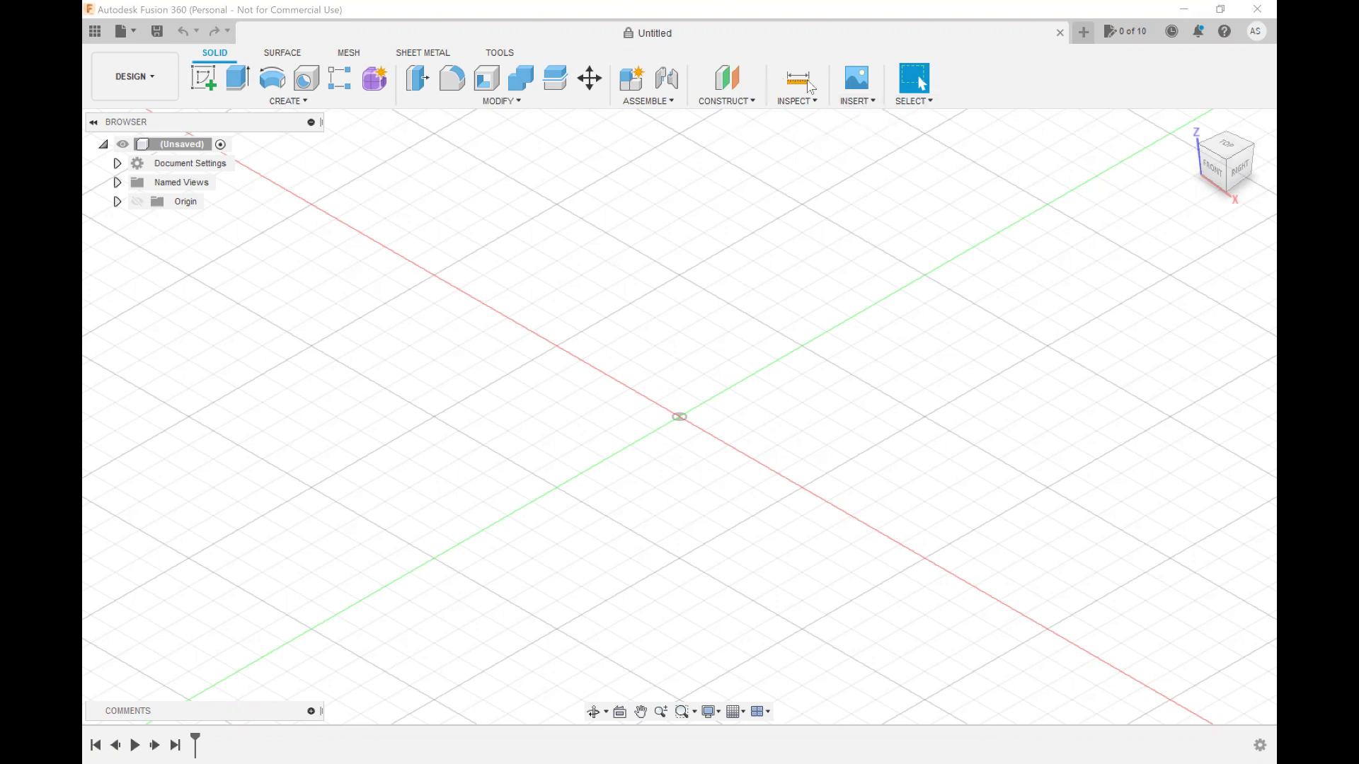
Step: Insert the LINEAR ACCELERATOR GANTRY mesh file from the STL Modification folder, using millimetre units
left_click(852, 104)
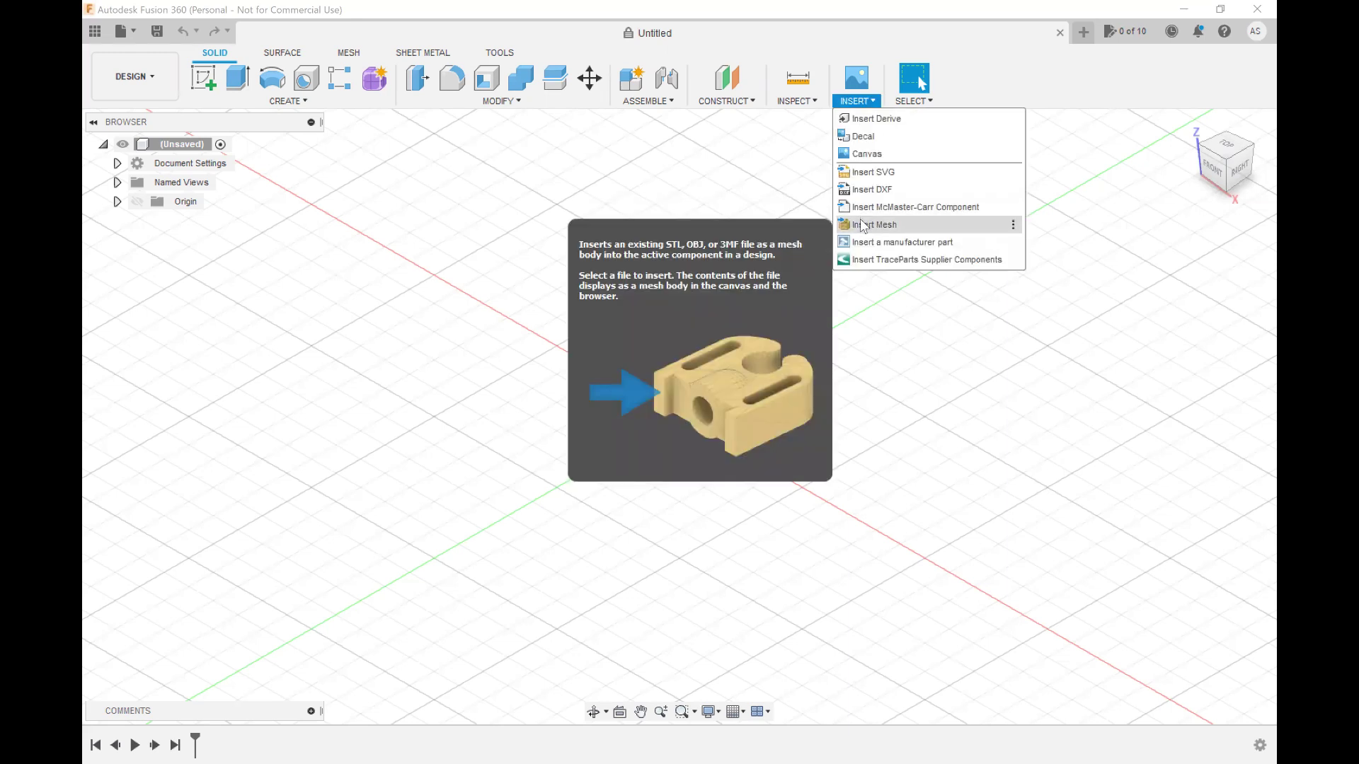
left_click(862, 225)
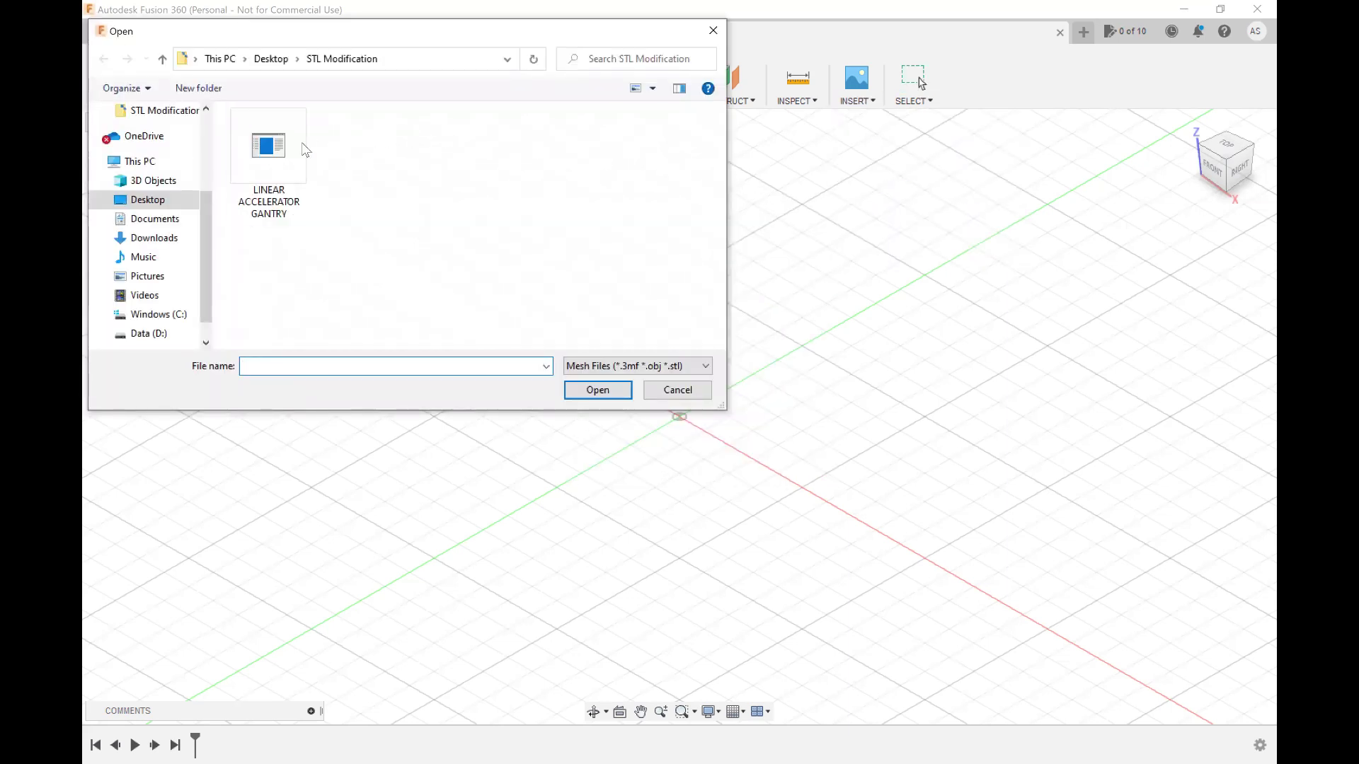
left_click(286, 149)
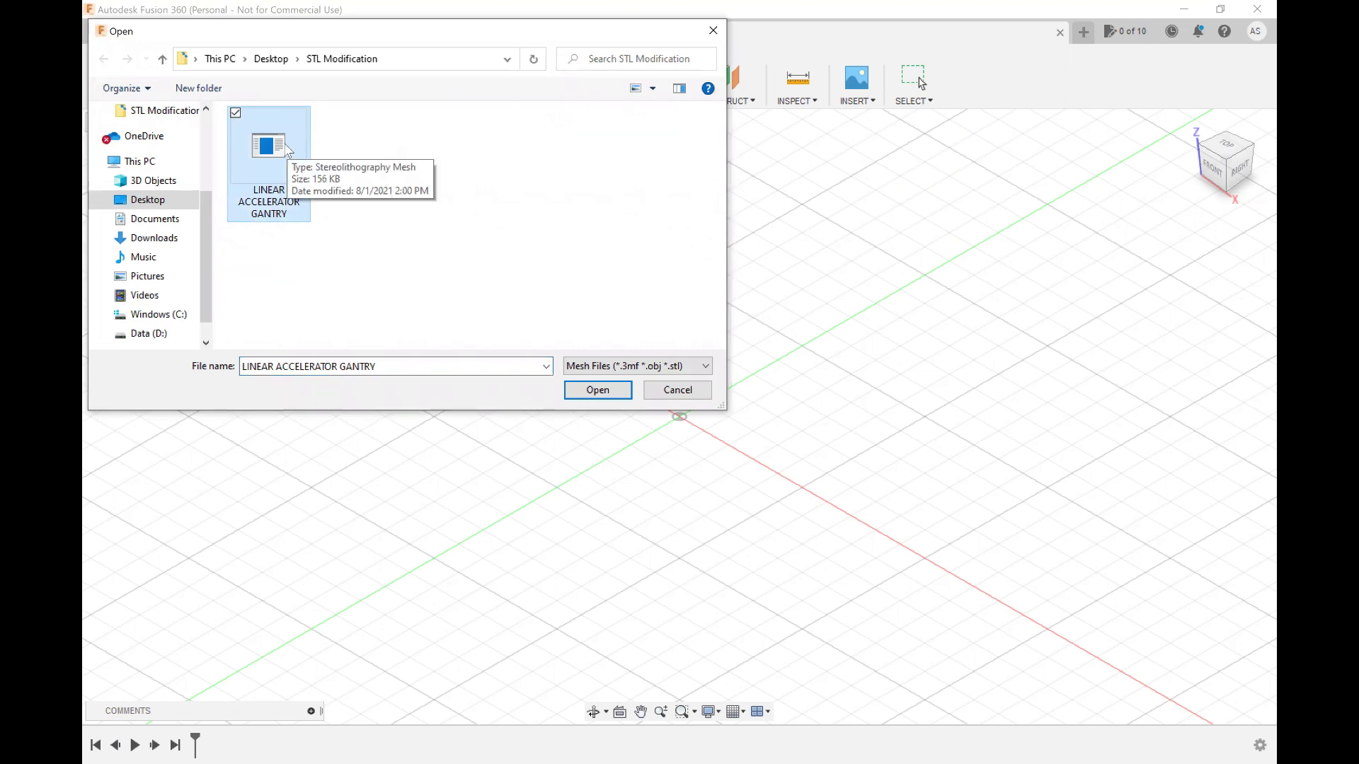
left_click(613, 391)
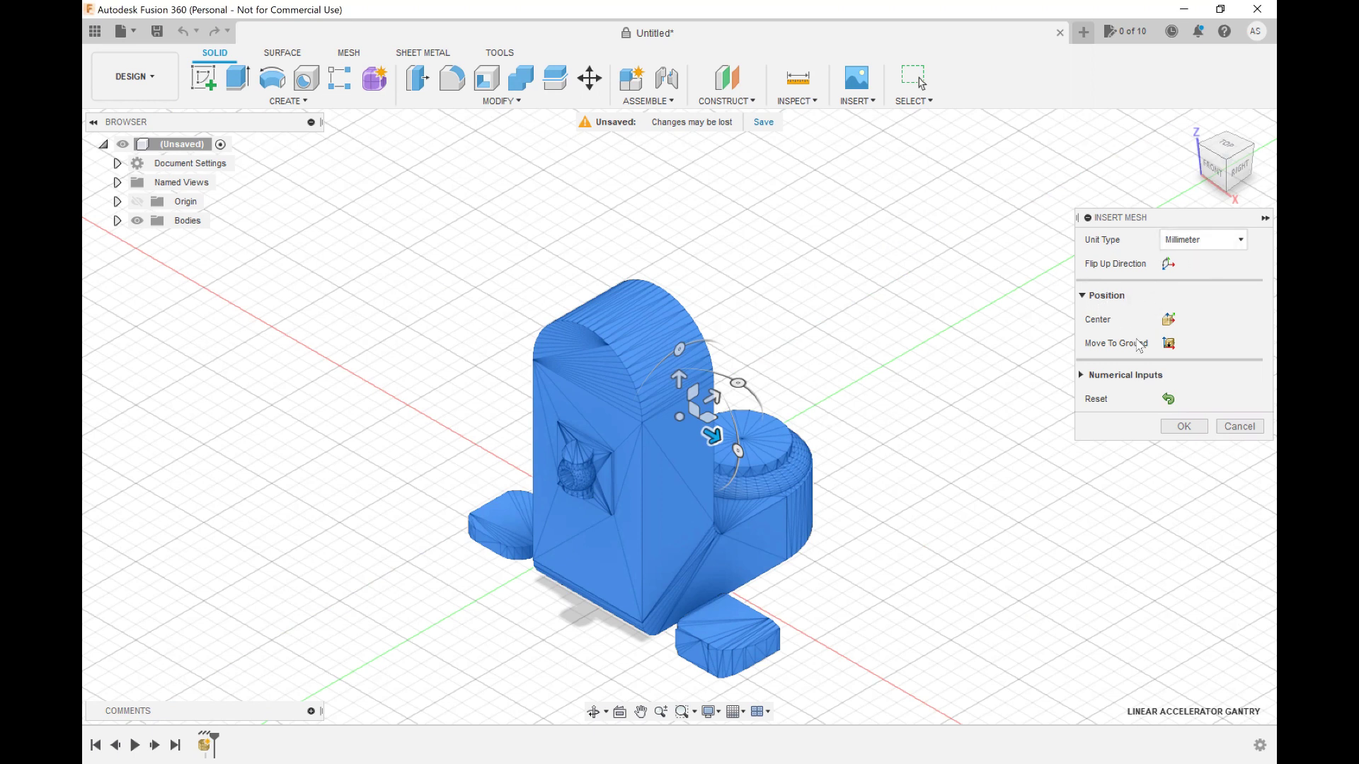
left_click(1179, 426)
Step: Turn off design history capture for the whole design and accept the removal of the timeline
middle_click_drag(508, 246, 406, 417, "shift")
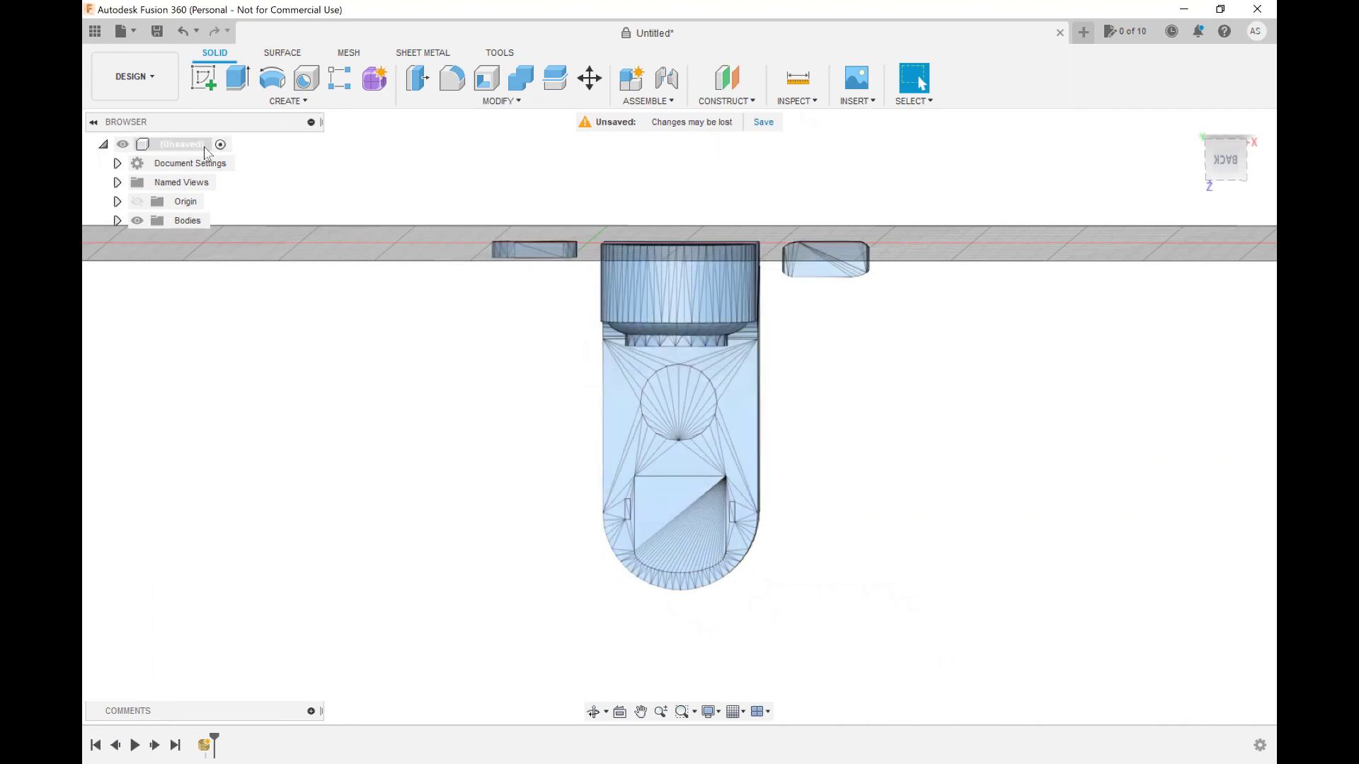
right_click(149, 150)
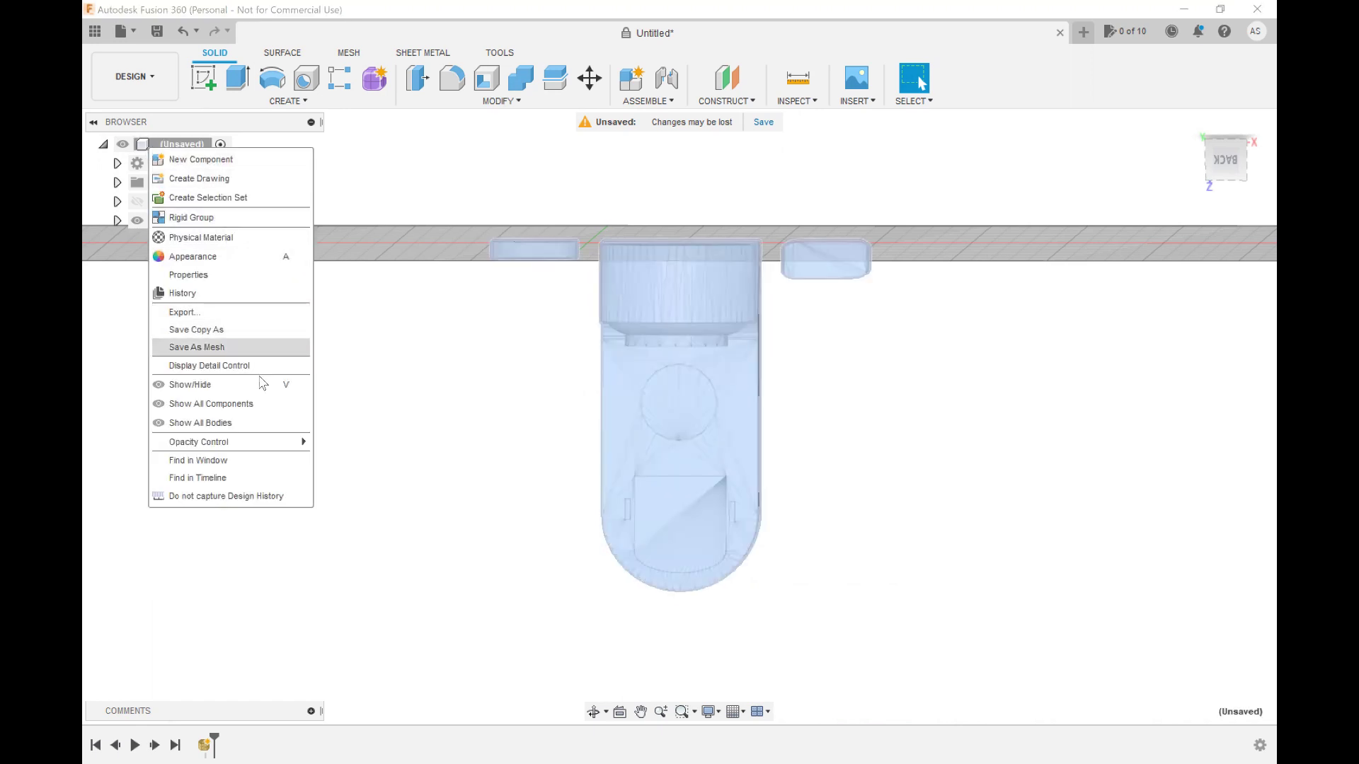
left_click(273, 497)
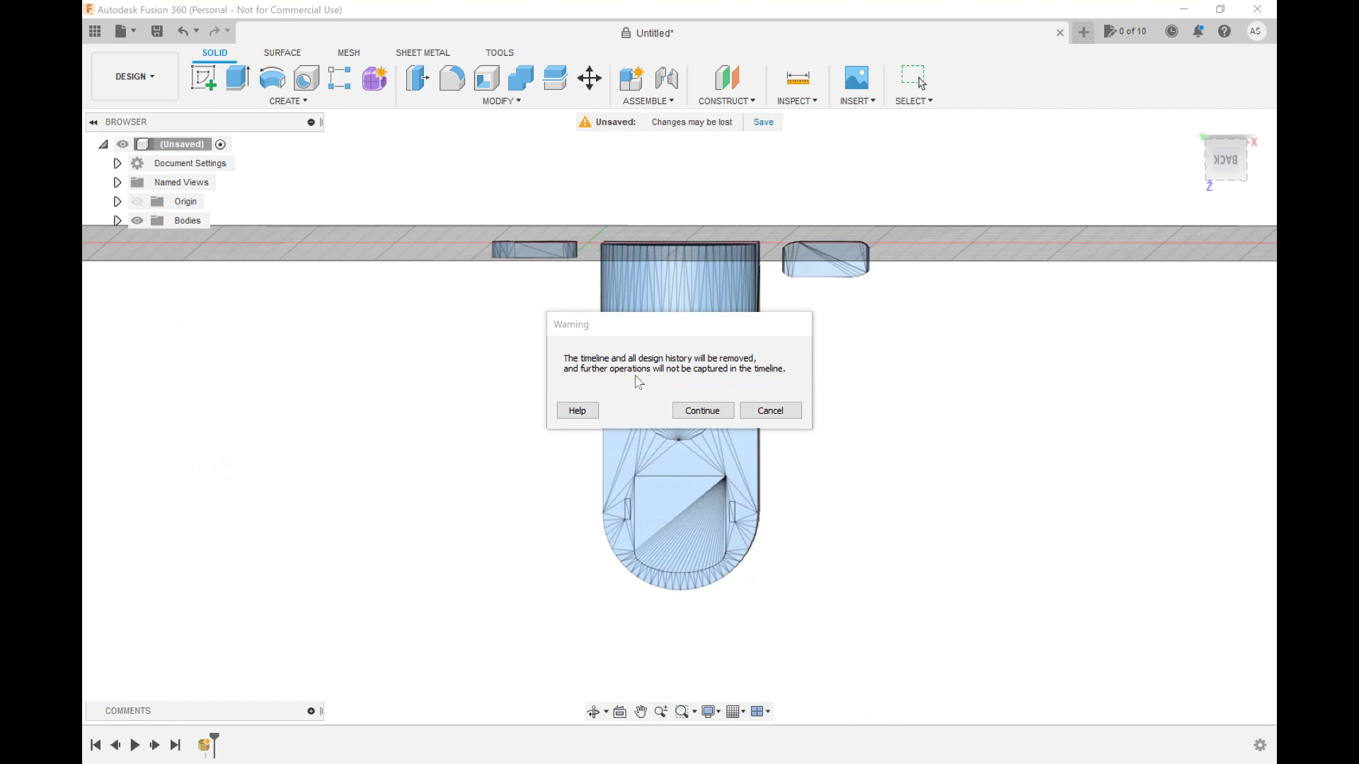
left_click(722, 419)
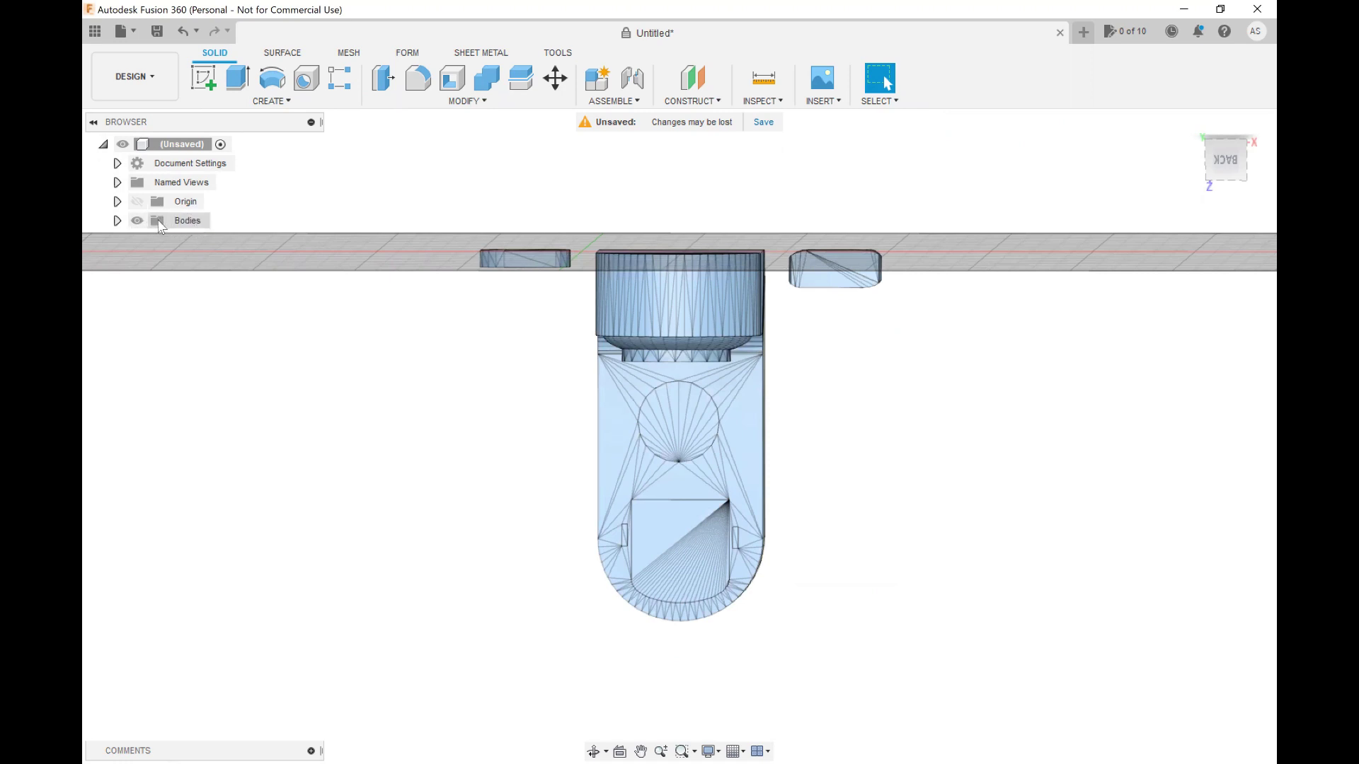
Step: Convert the LINEAR ACCELERATOR GANTRY mesh body to a solid body with Convert Mesh
left_click(118, 220)
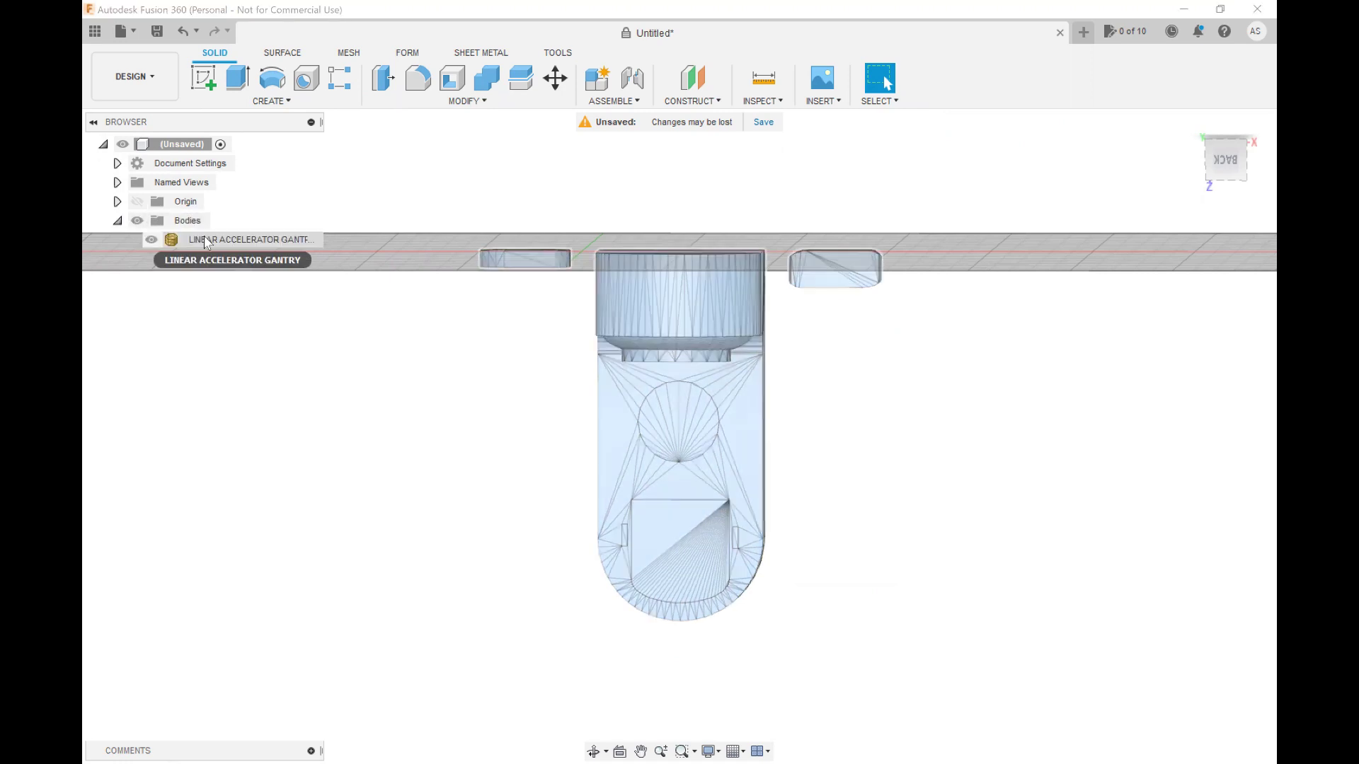
left_click(205, 241)
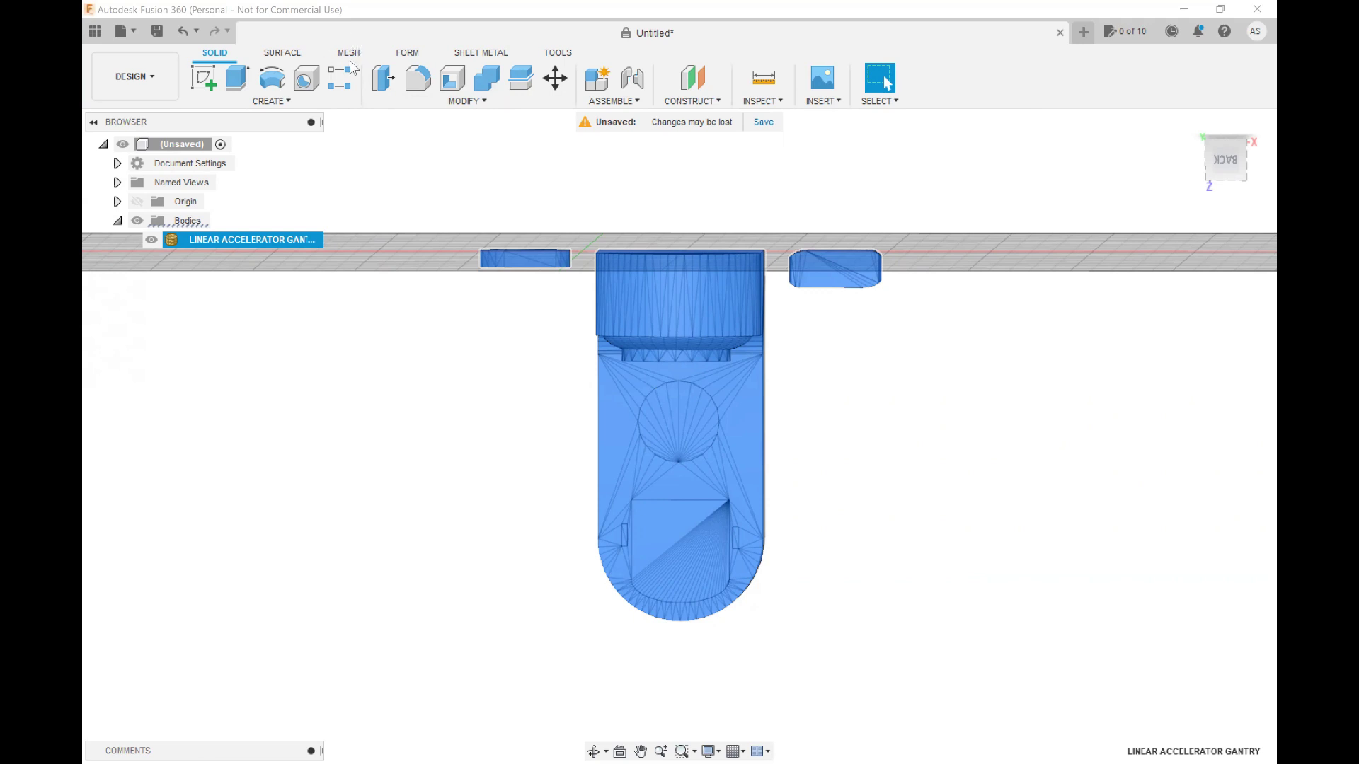
left_click(350, 54)
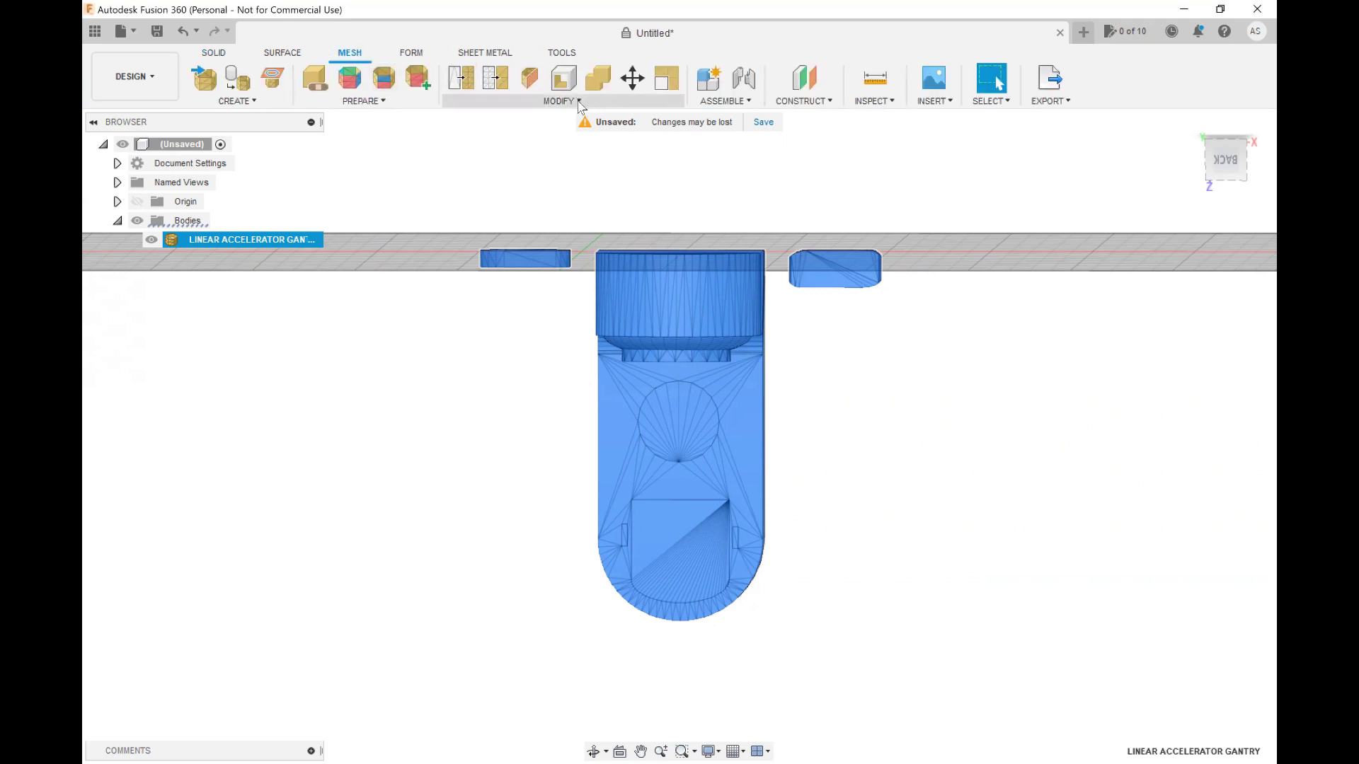
left_click(579, 102)
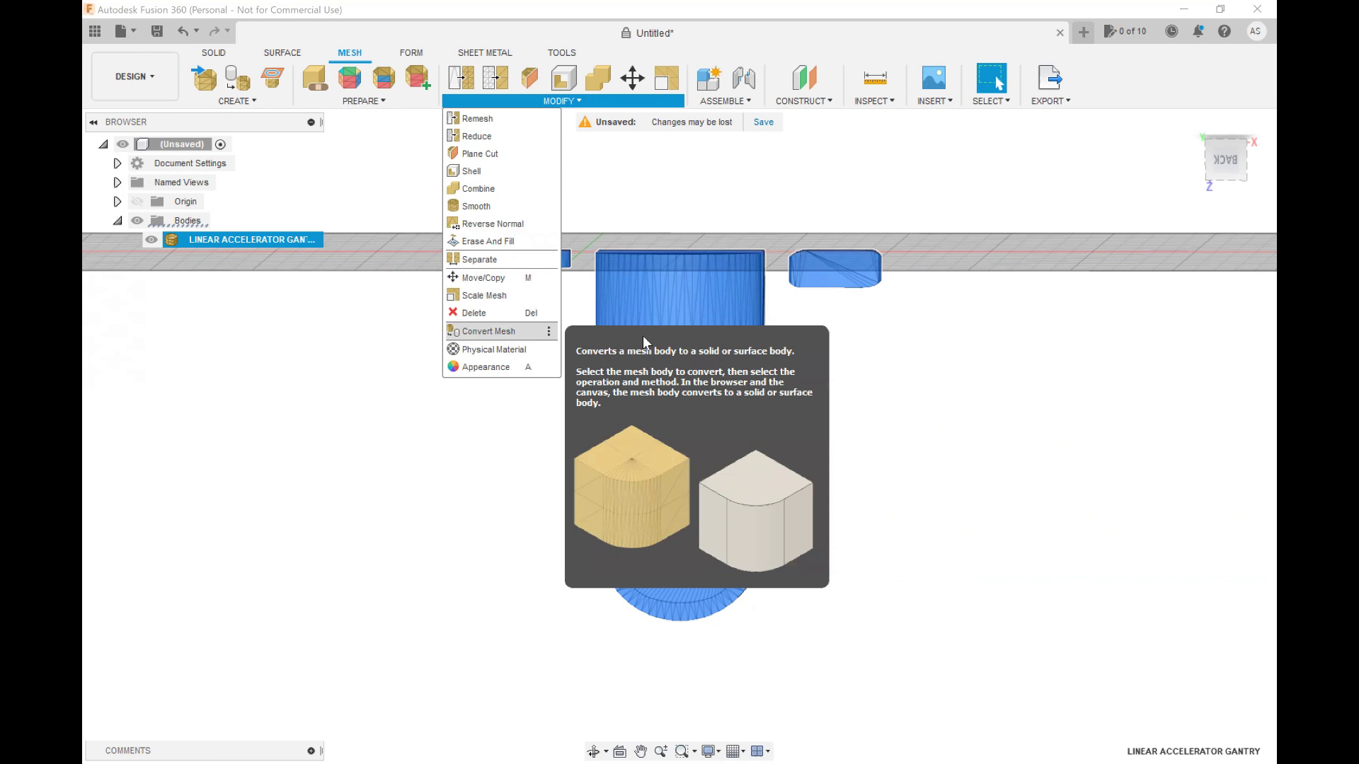
left_click(509, 333)
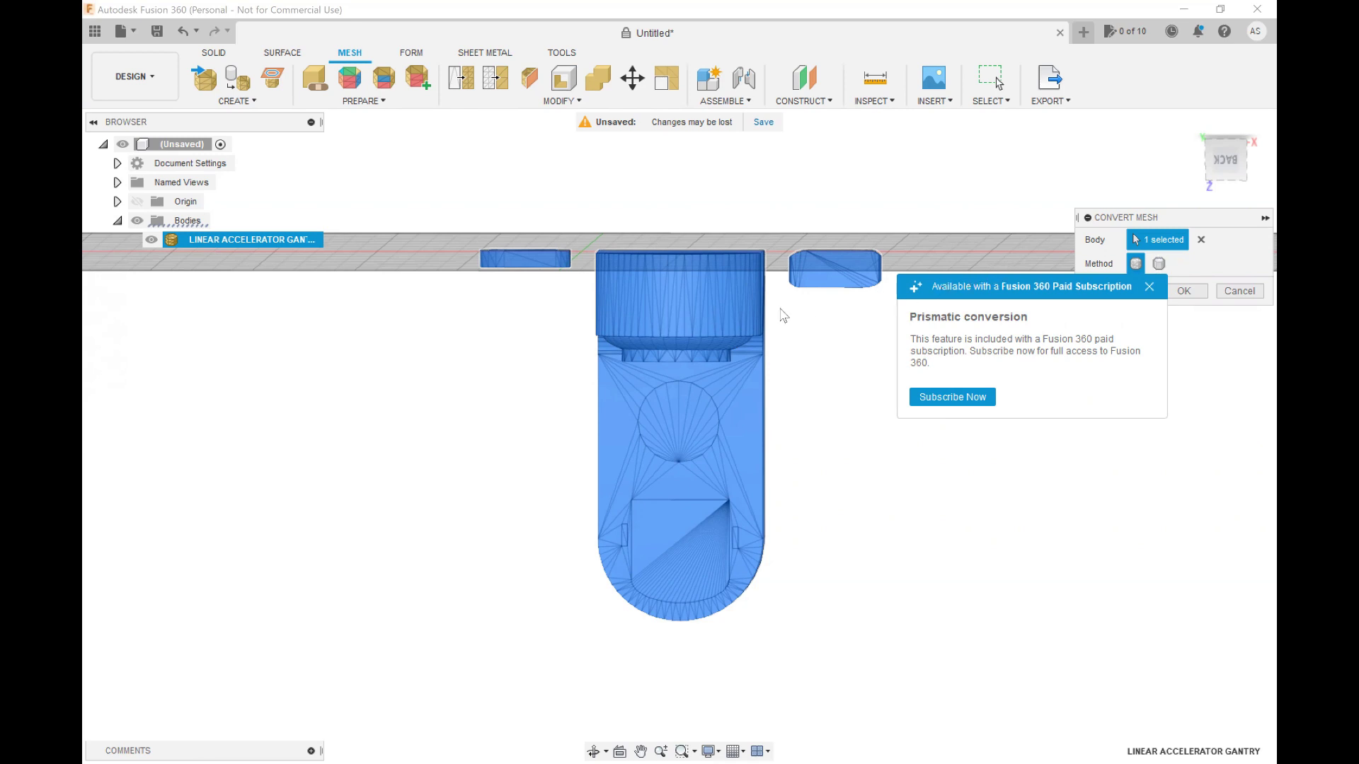
scroll(760, 312, "up", 1)
scroll(669, 286, "up", 3)
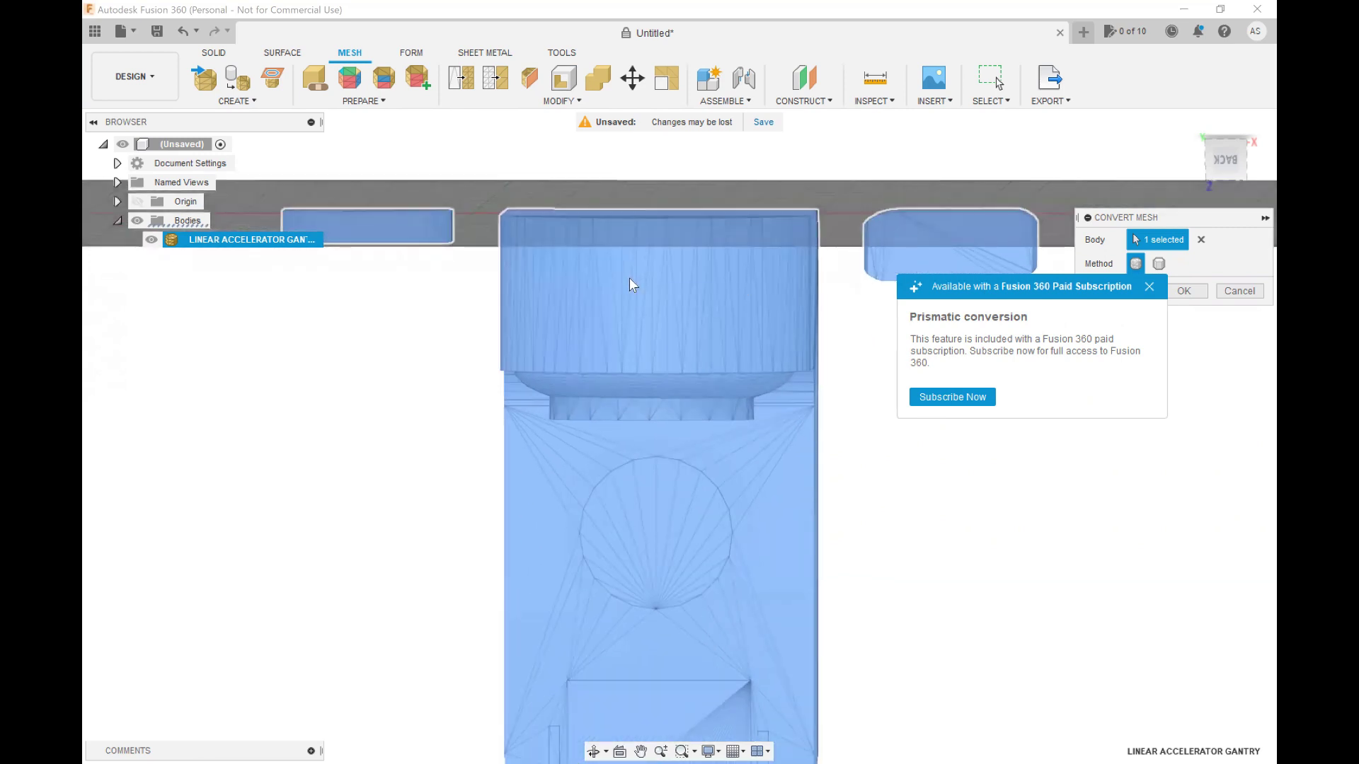
scroll(630, 277, "up", 1)
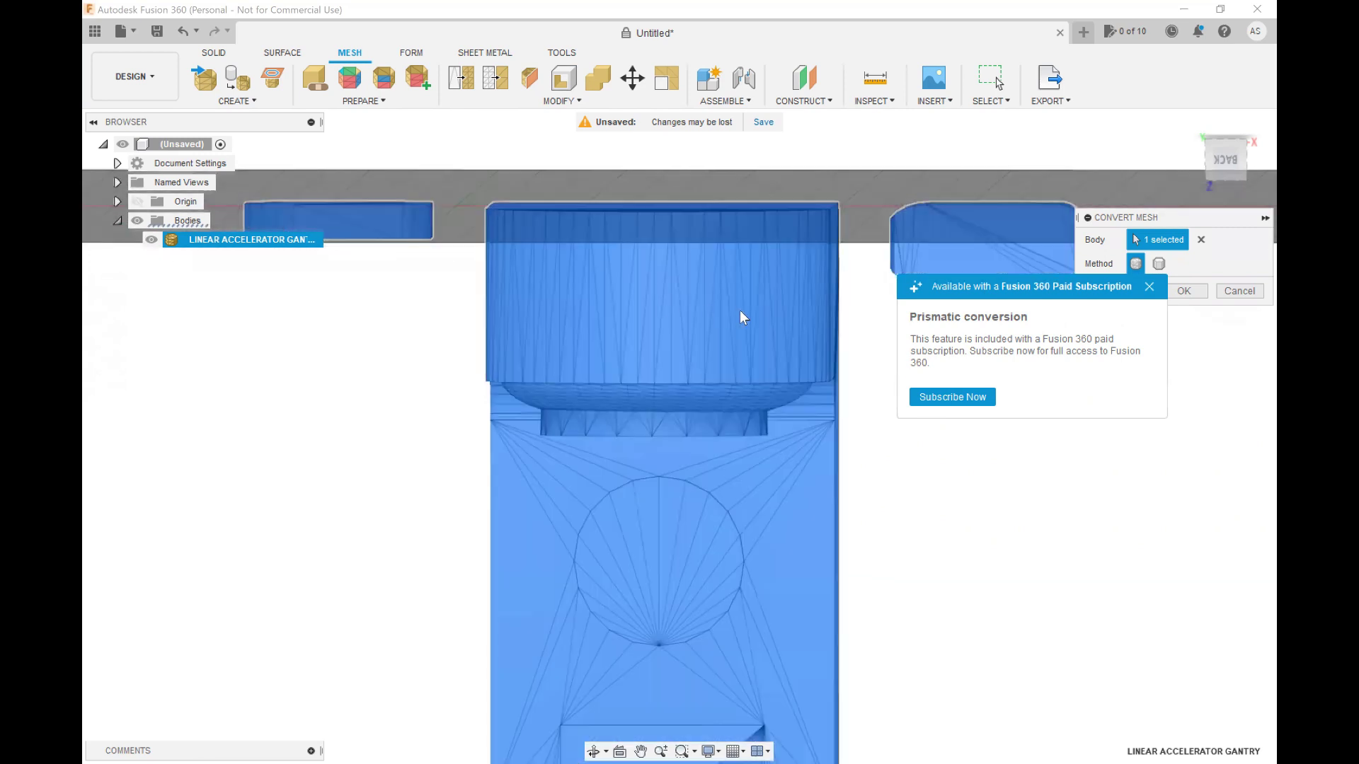
left_click(1149, 288)
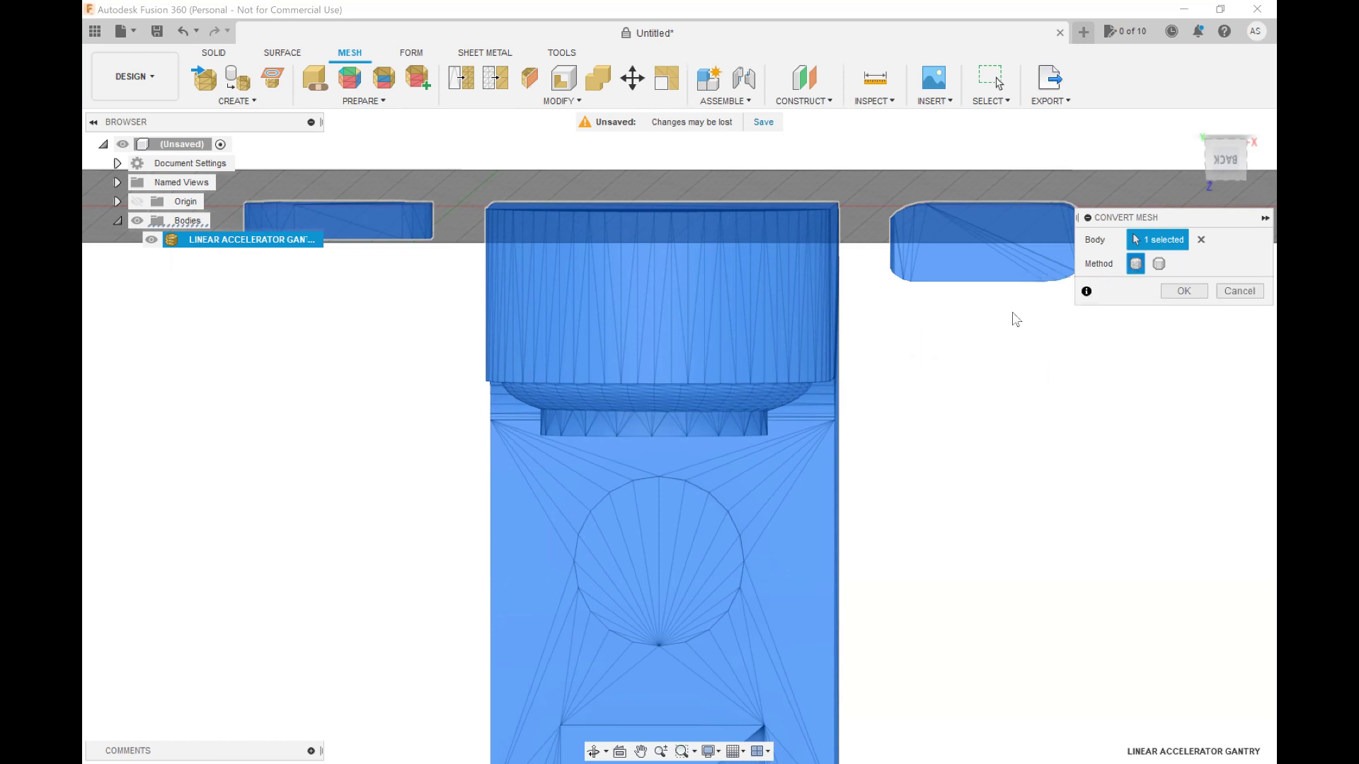
left_click(1189, 294)
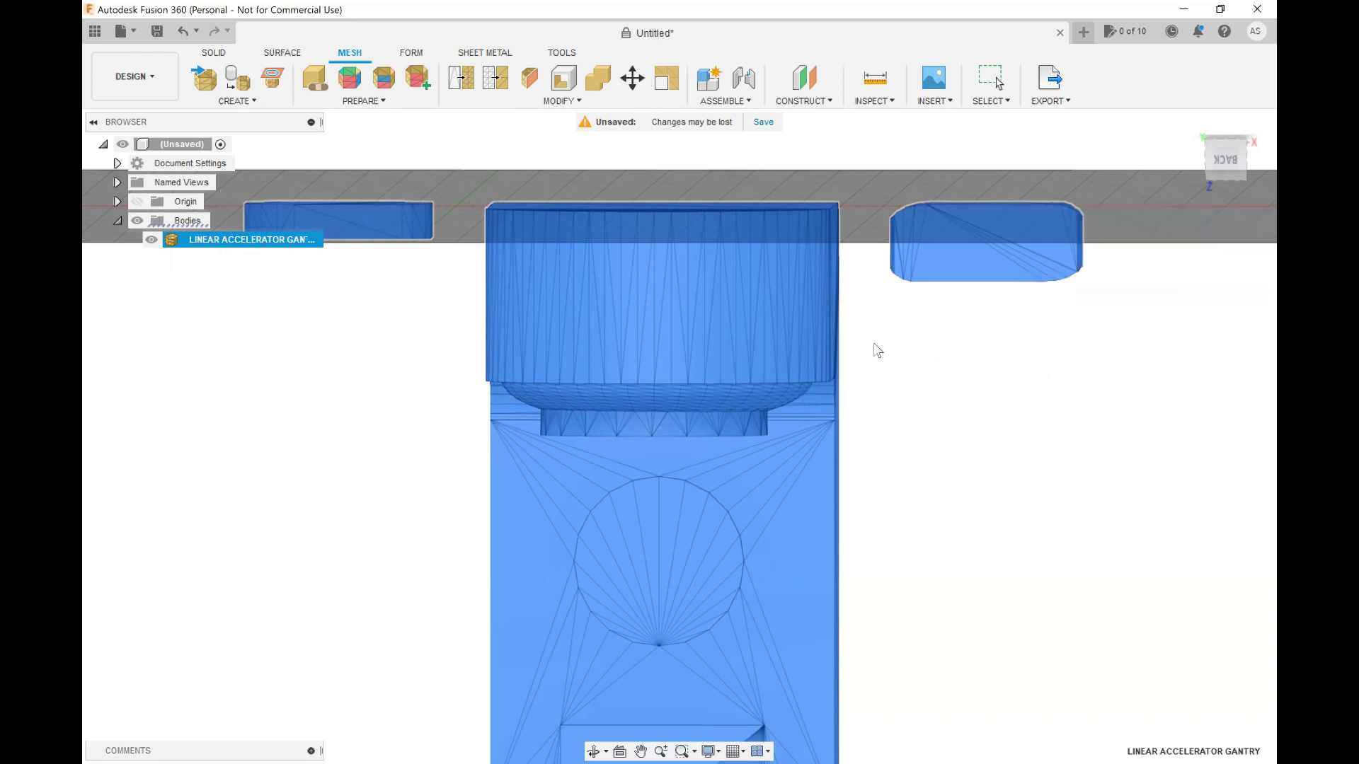
key("Escape")
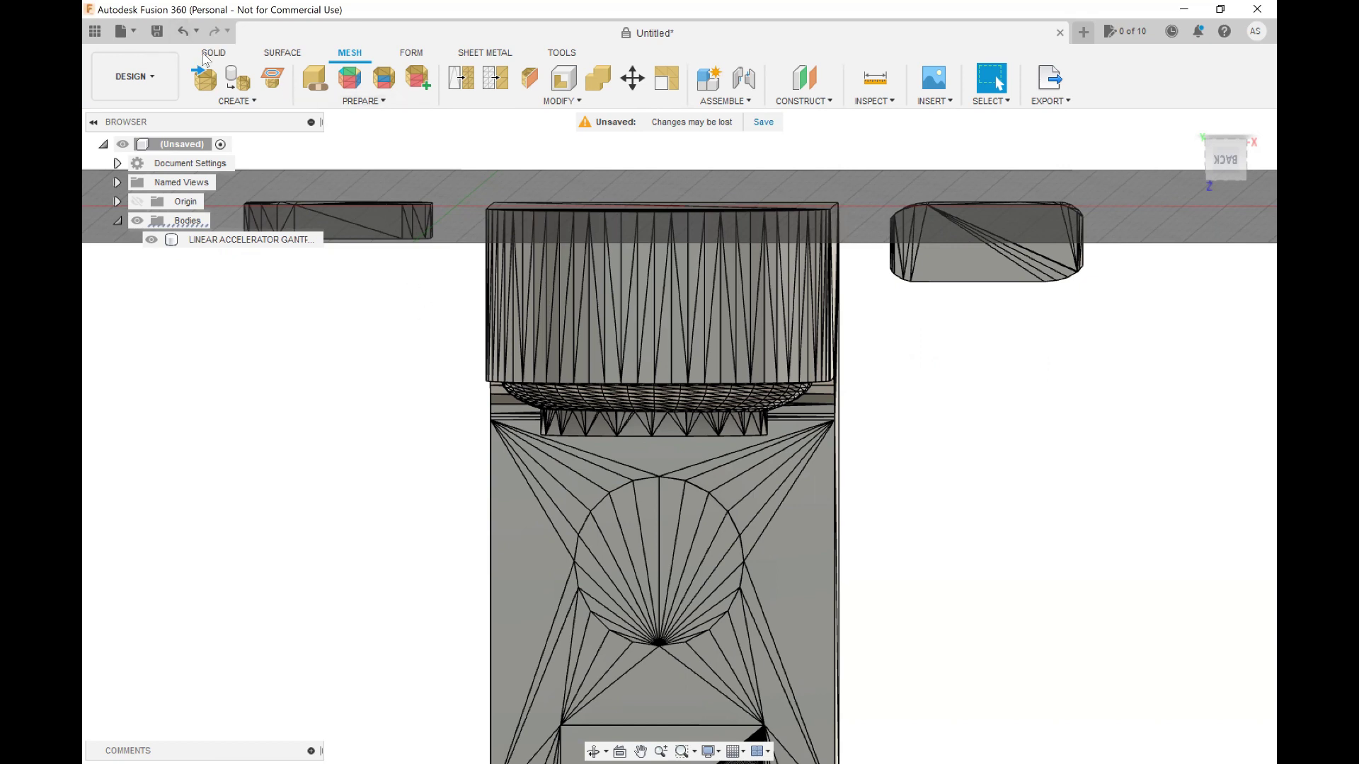
Step: Delete the two large triangular facets on the flat side of the gantry column to merge that side wall
left_click(214, 54)
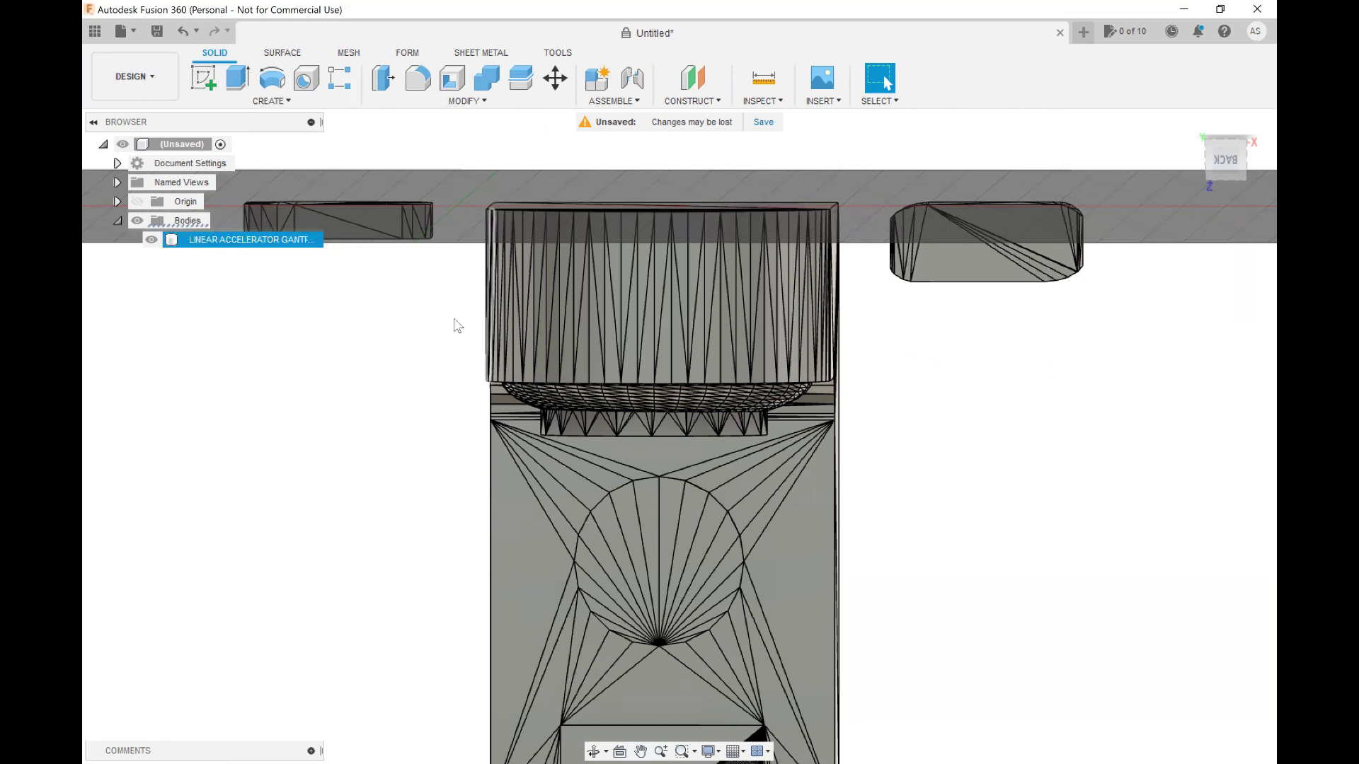
middle_click_drag(446, 288, 474, 291, "shift")
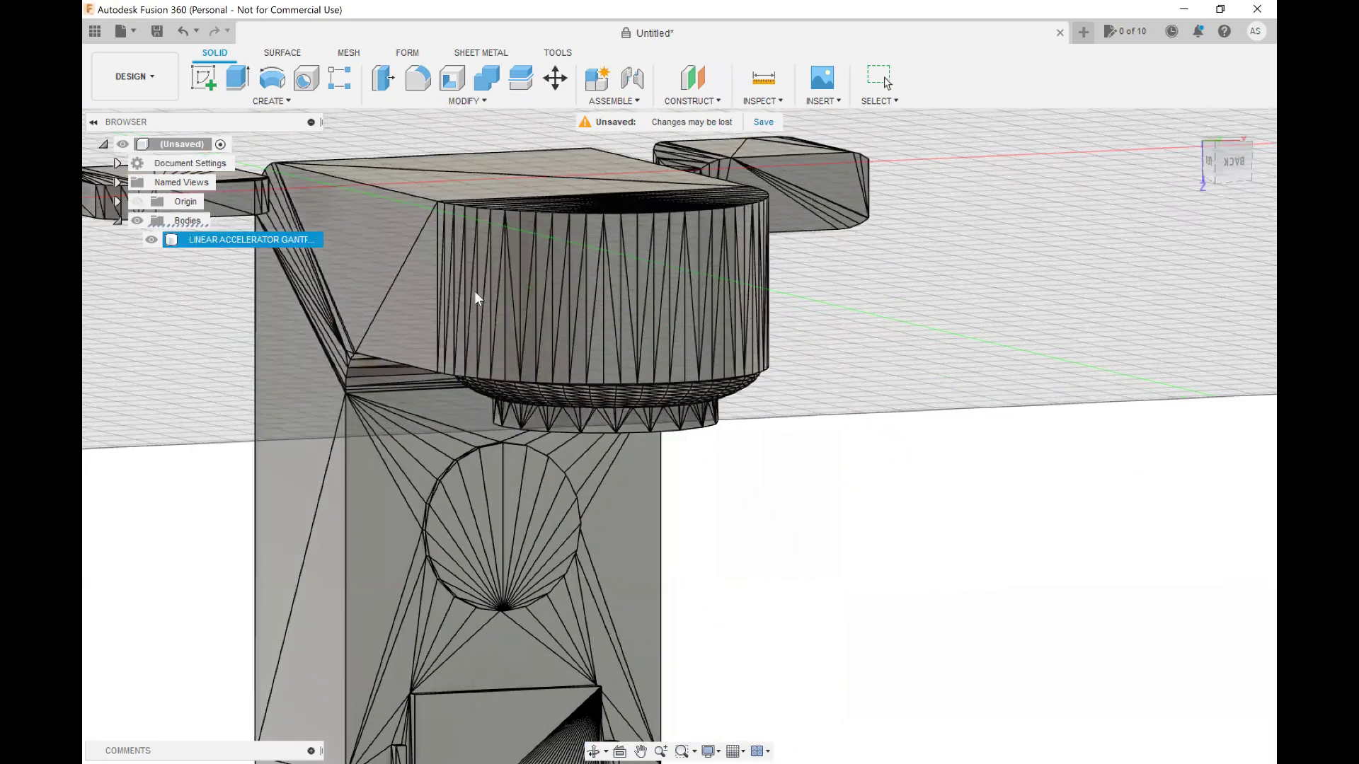
left_click(290, 367)
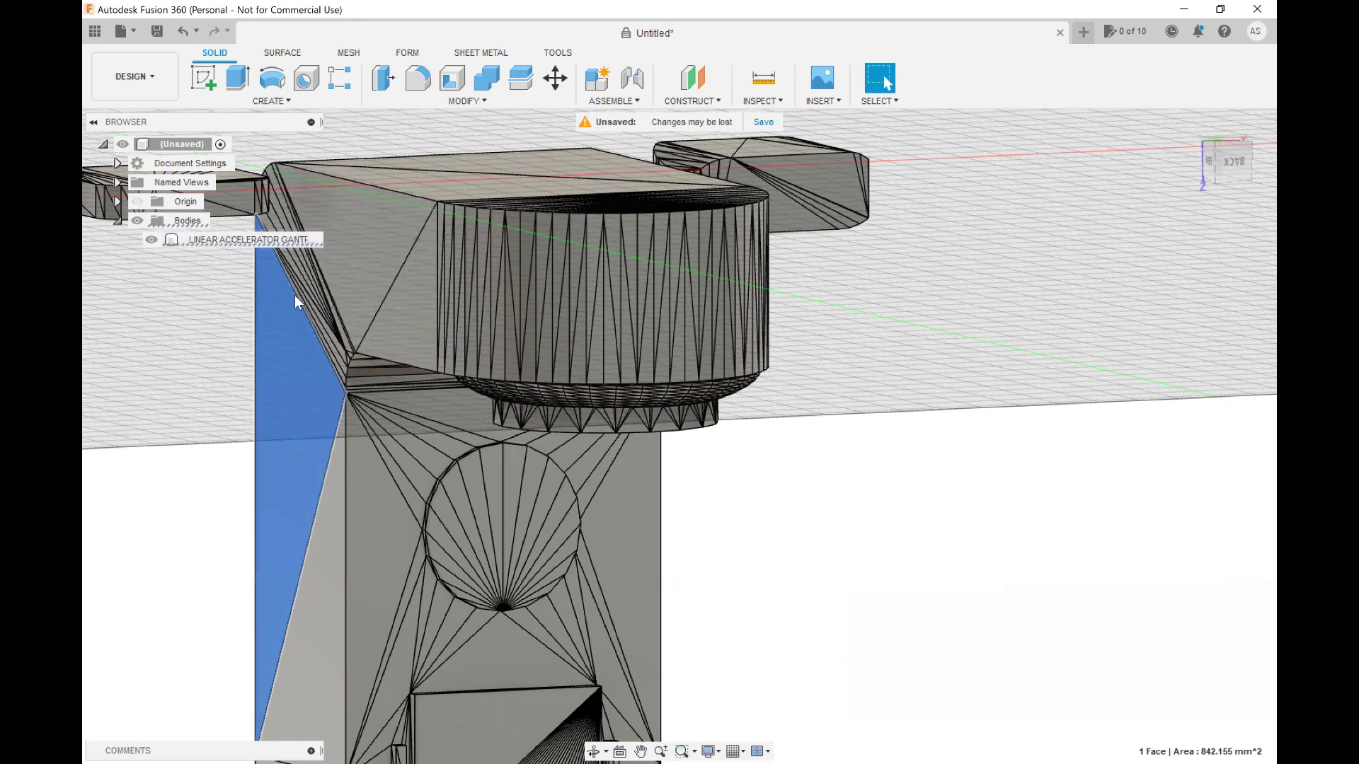
left_click(330, 491)
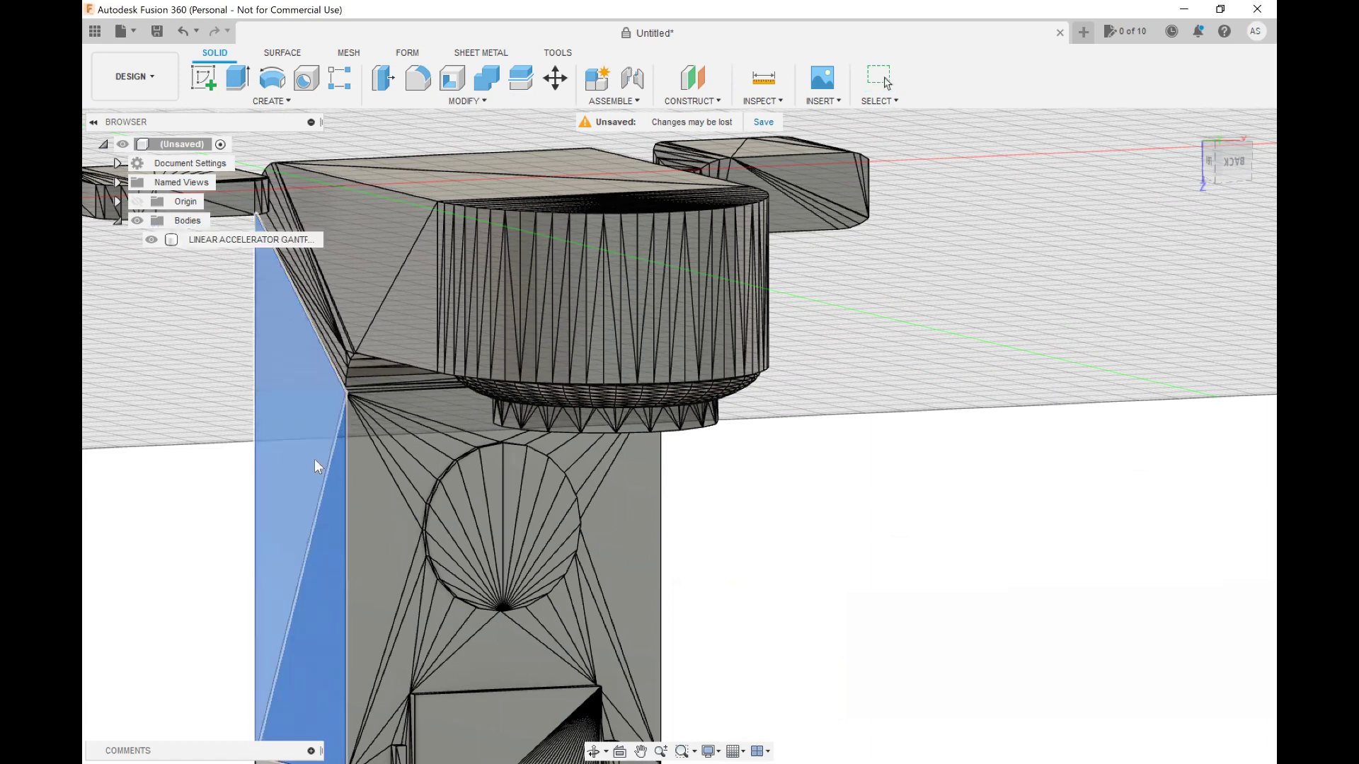
key("Delete")
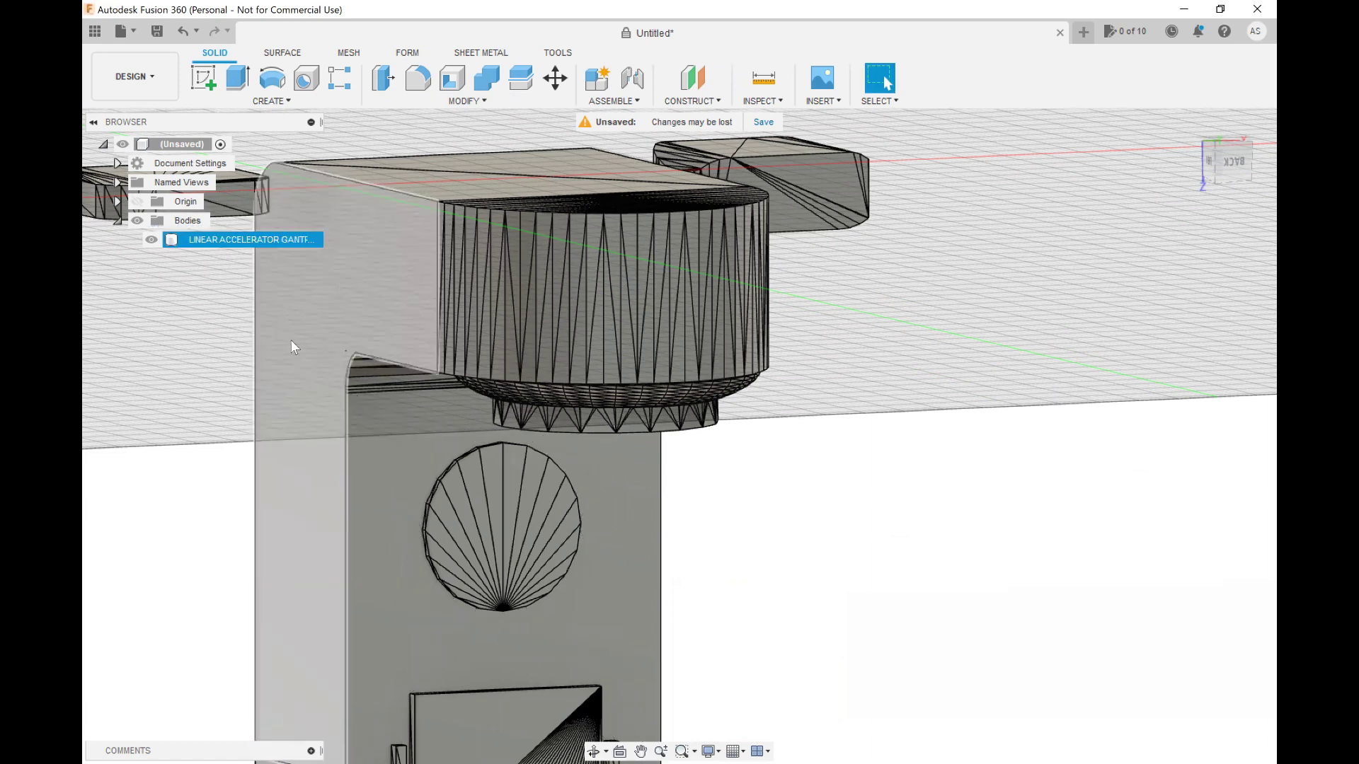
Step: Fillet the long straight edge between the merged side wall and the underside of the gantry base with a 3 mm radius
scroll(288, 341, "up", 2)
scroll(291, 338, "down", 5)
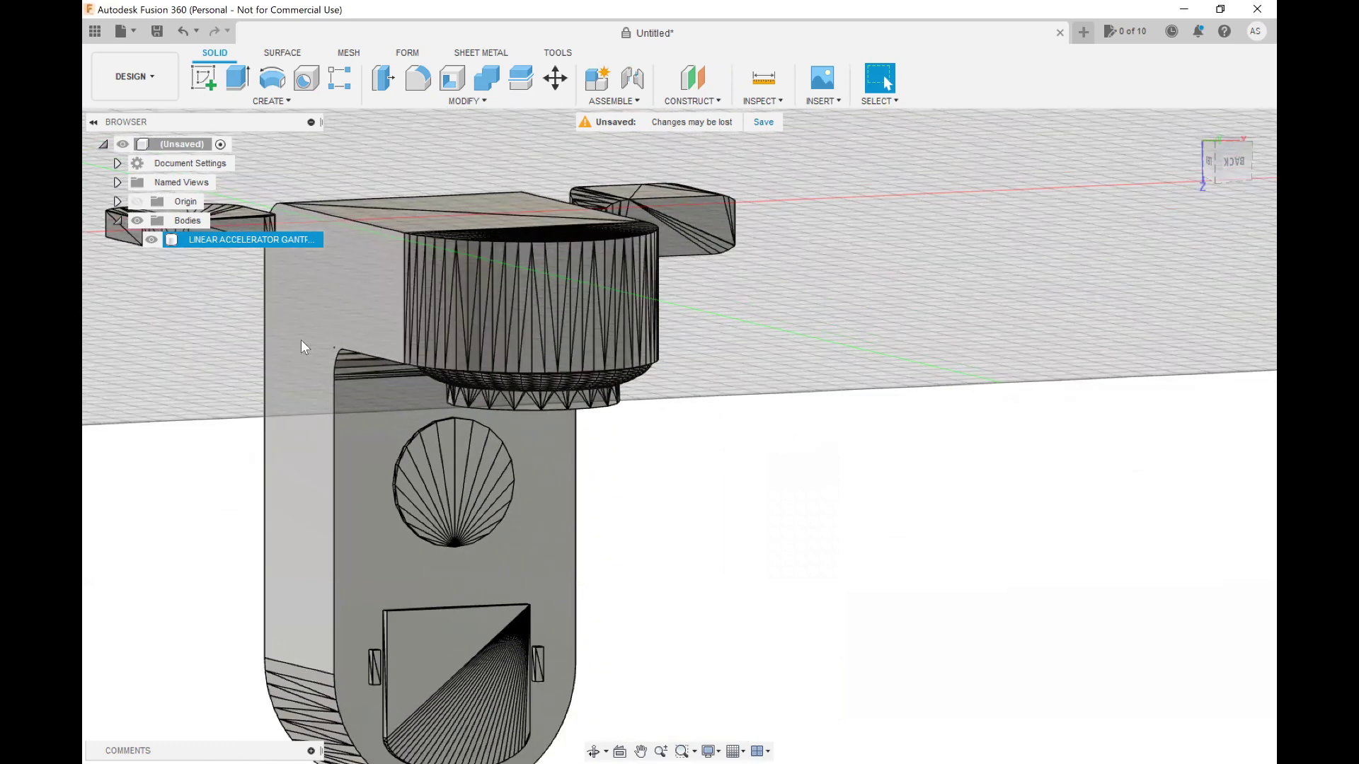
left_click(344, 220)
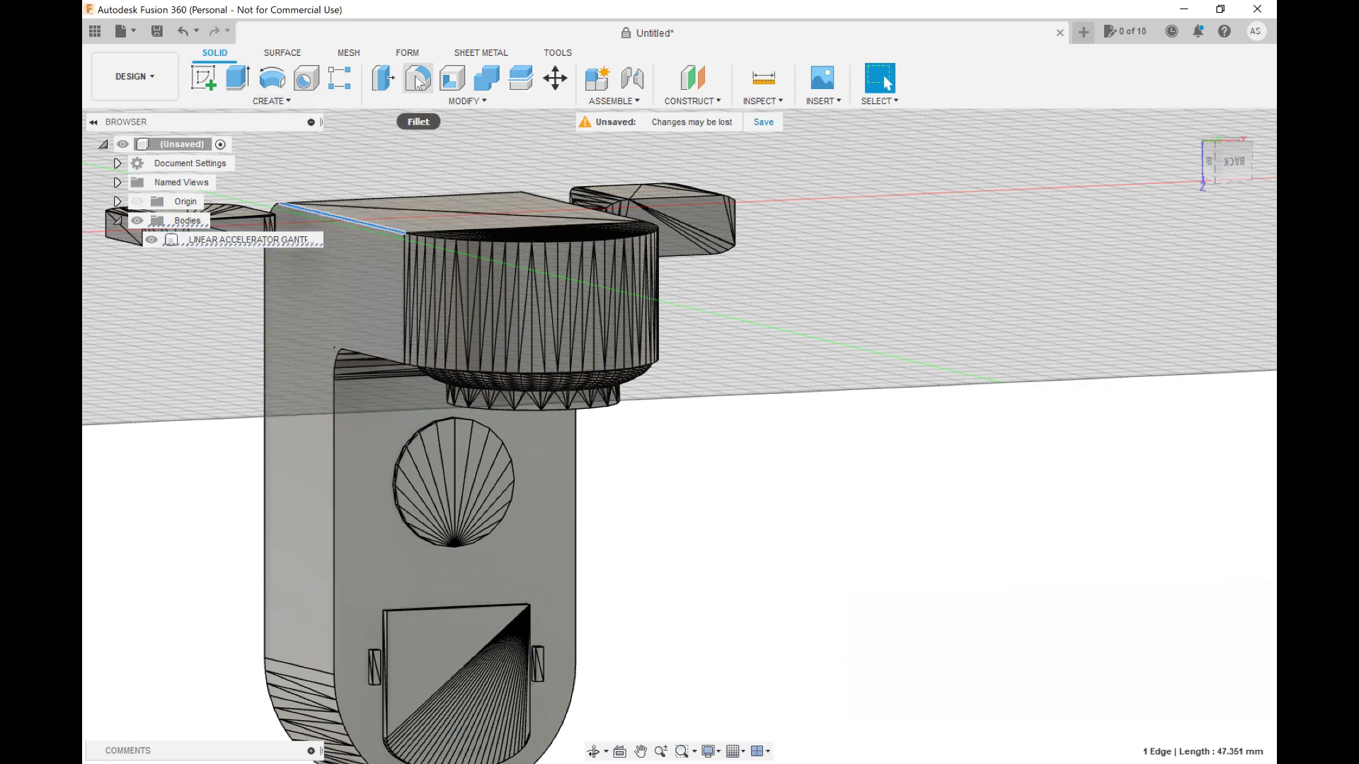
type("f")
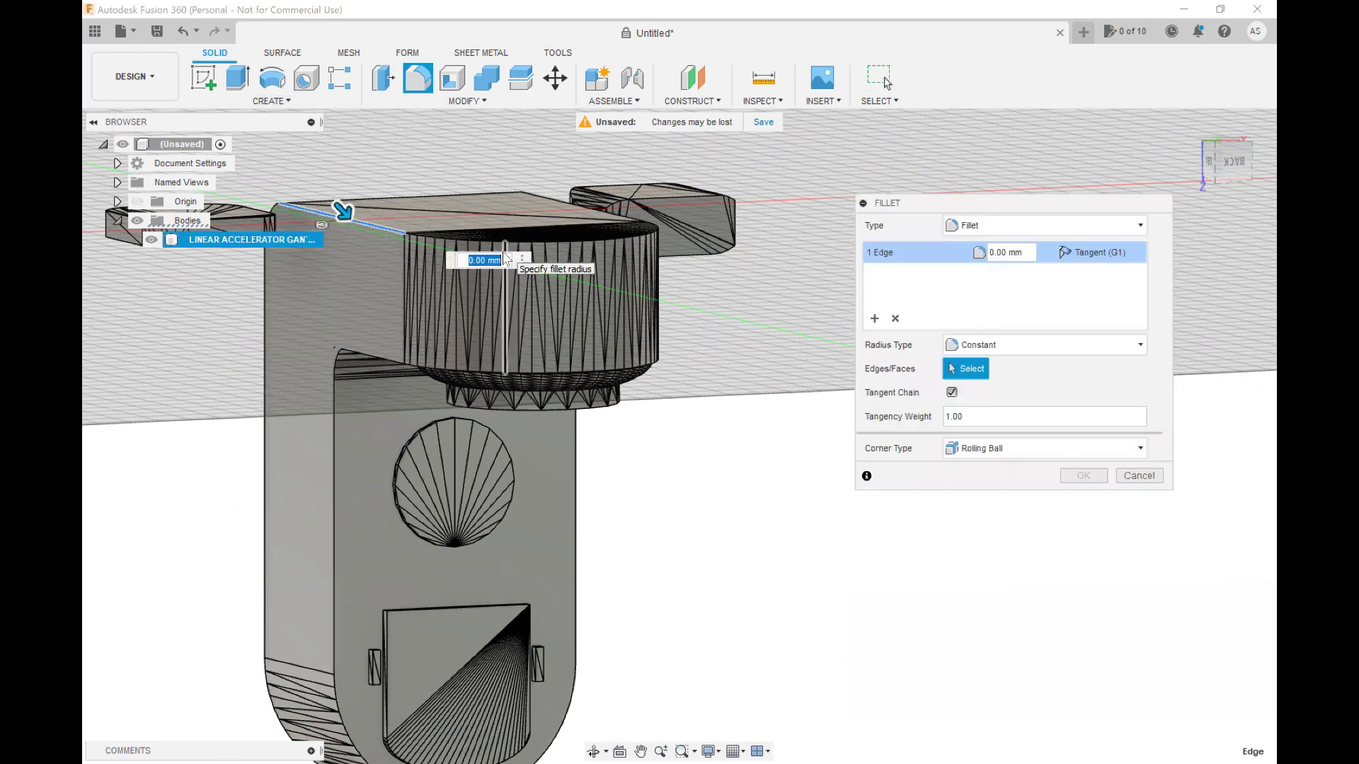
type("3")
key("Return")
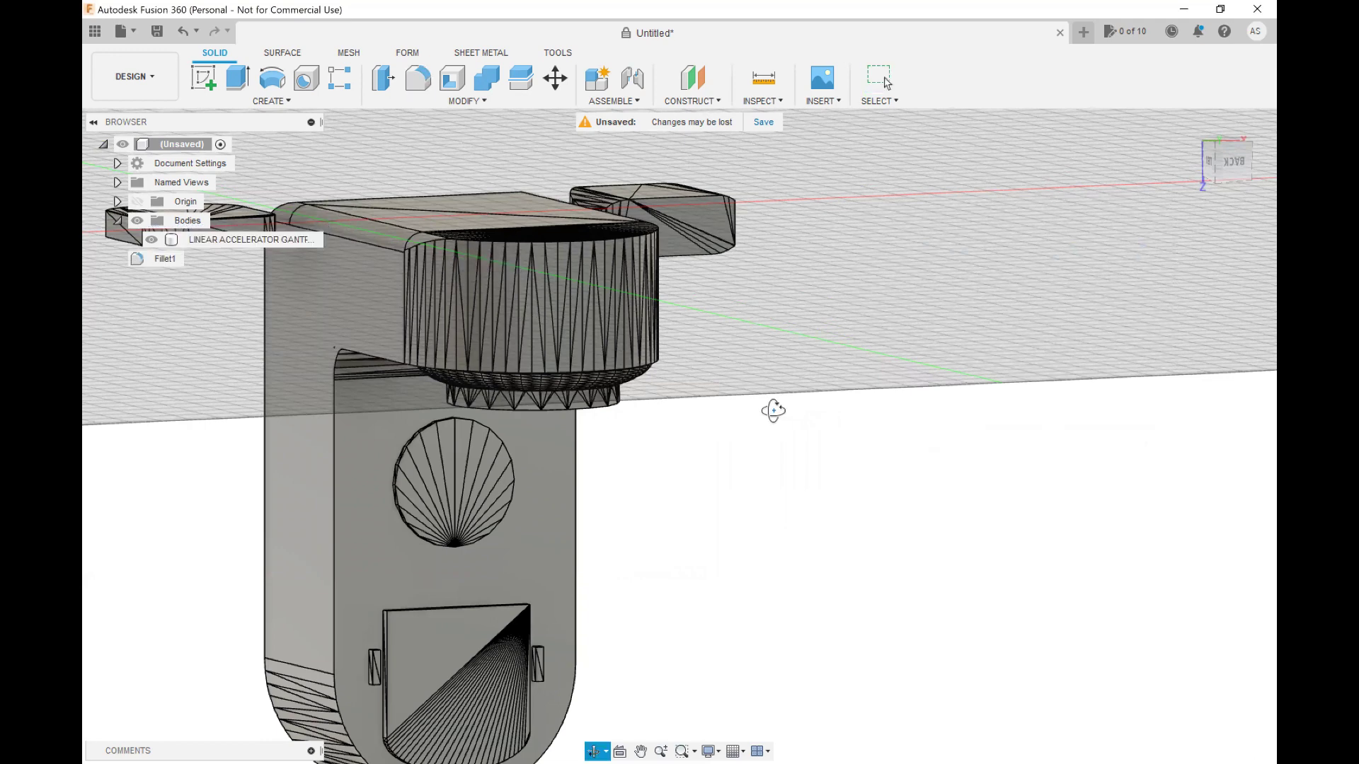
Step: Inspect the new fillet and the remaining facets from the back and the underside of the gantry
middle_click_drag(773, 410, 752, 400, "shift")
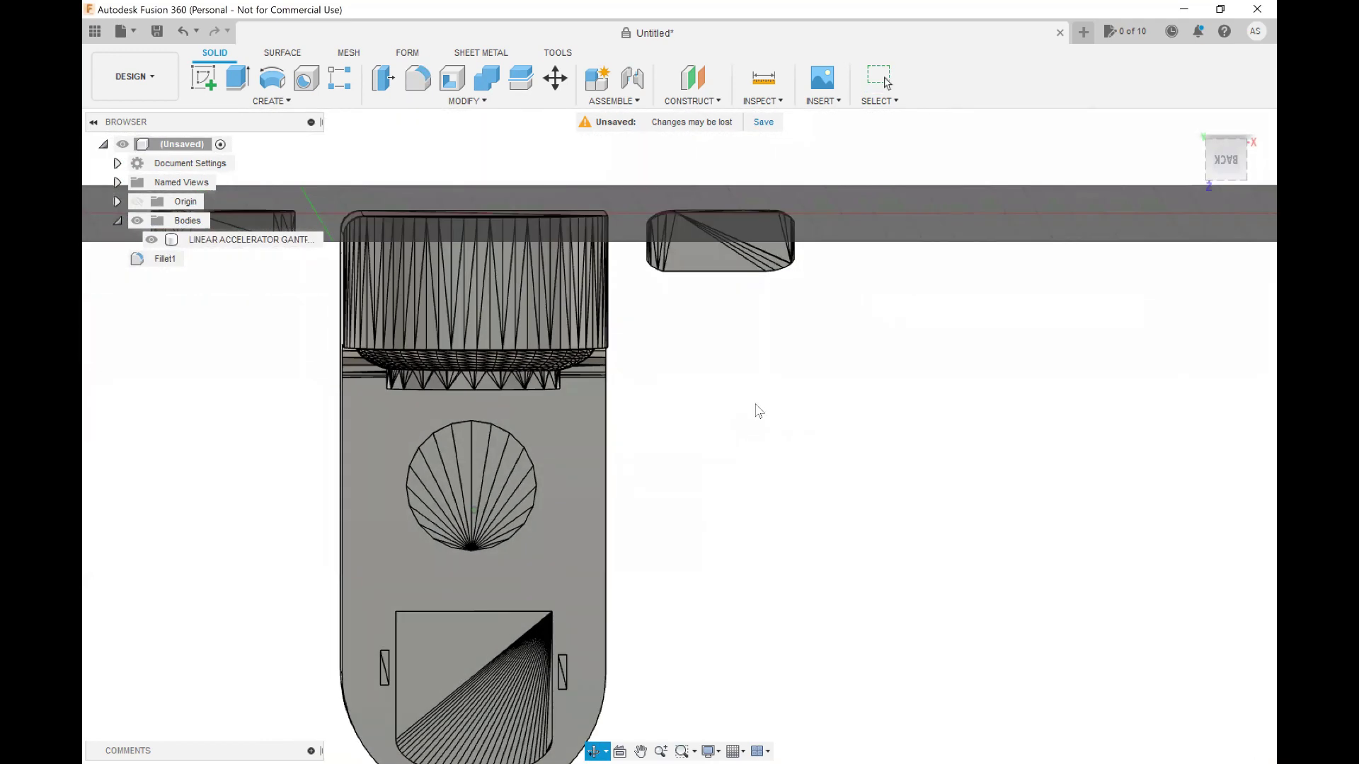
left_click(372, 213)
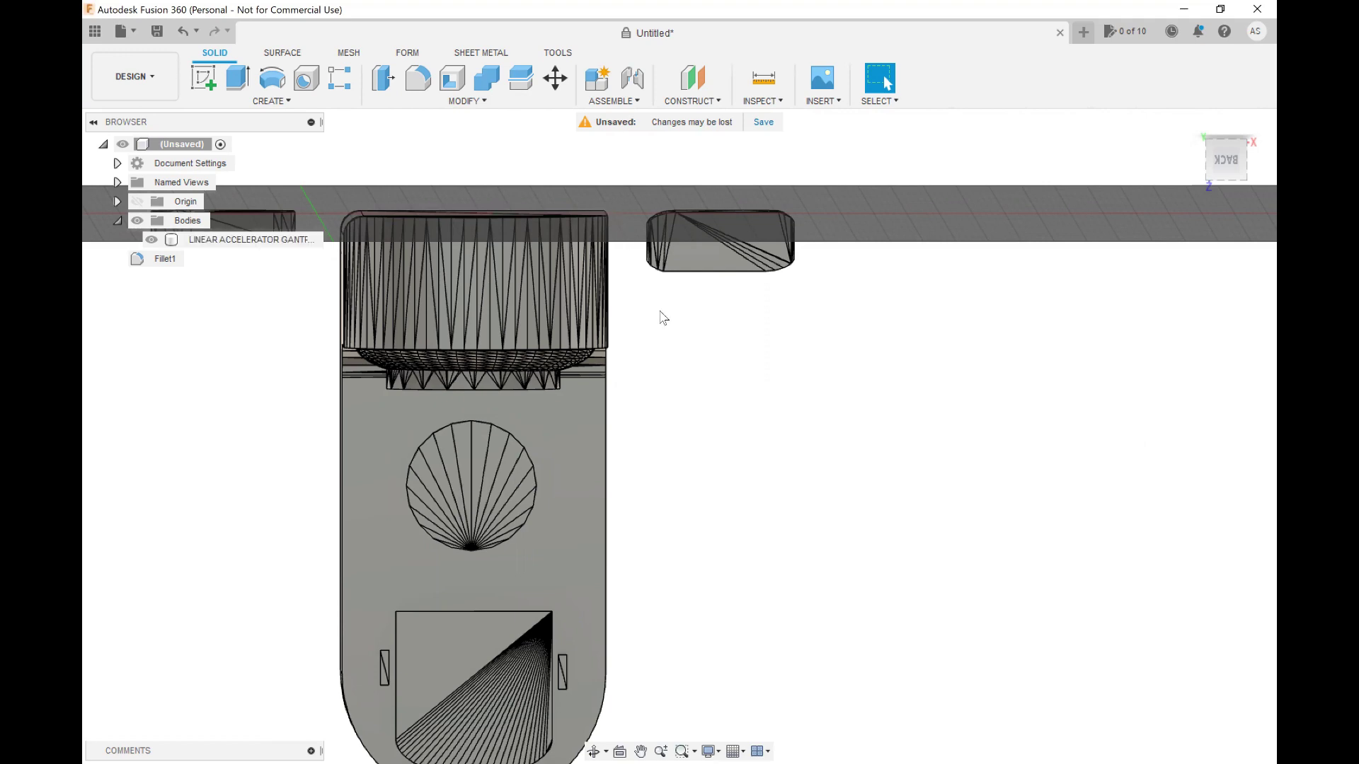
key("F4")
left_click_drag(656, 327, 656, 315)
key("Escape")
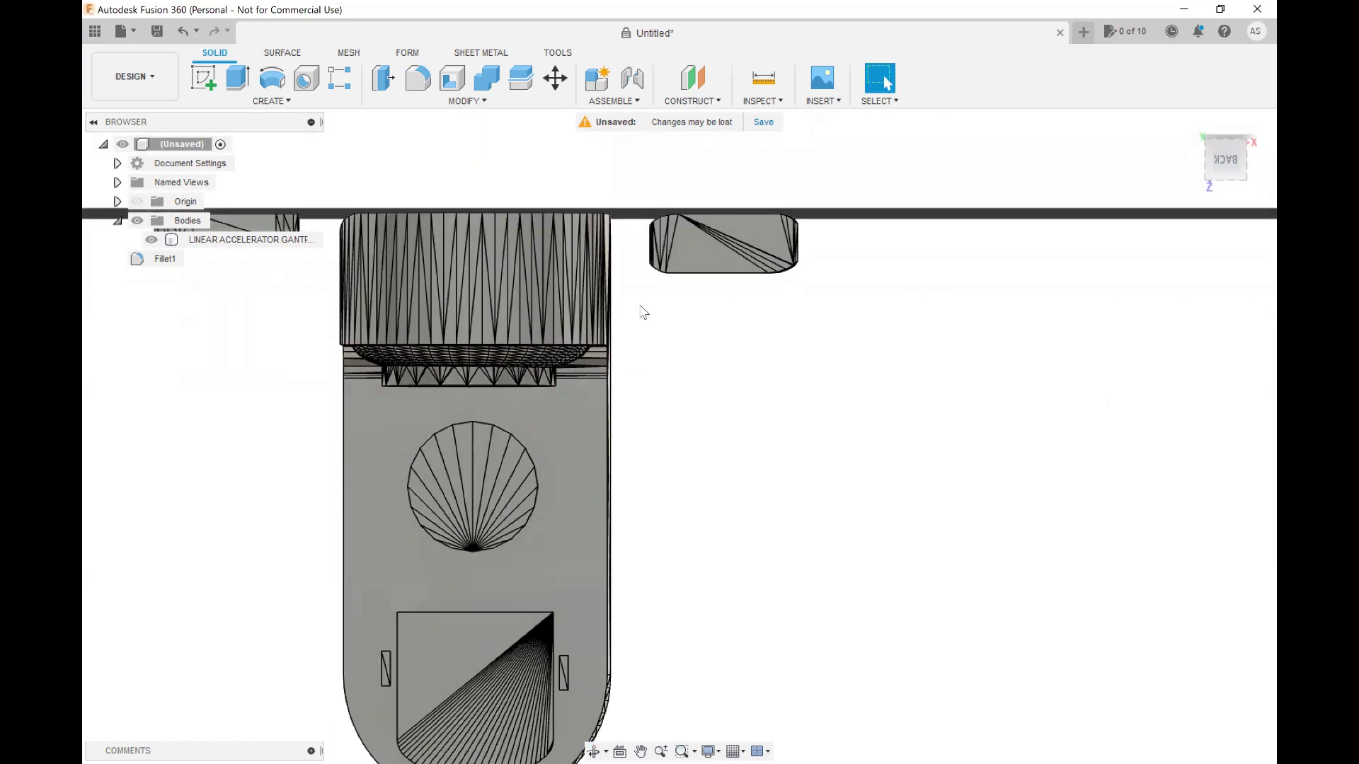
key("F4")
left_click_drag(445, 188, 465, 257)
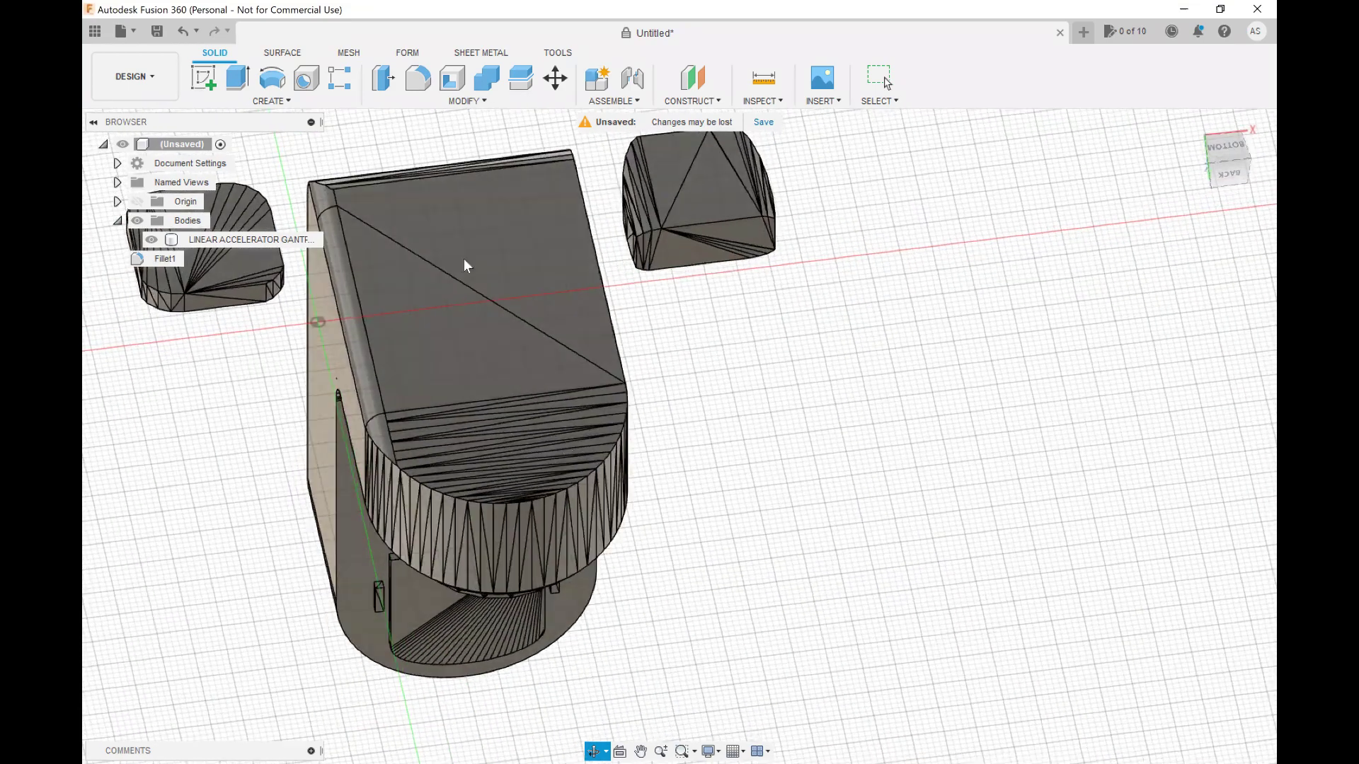
key("Escape")
Step: Delete a continuous run of narrow triangular facets from the middle of the curved wall at the rounded end of the gantry base
scroll(582, 508, "up", 5)
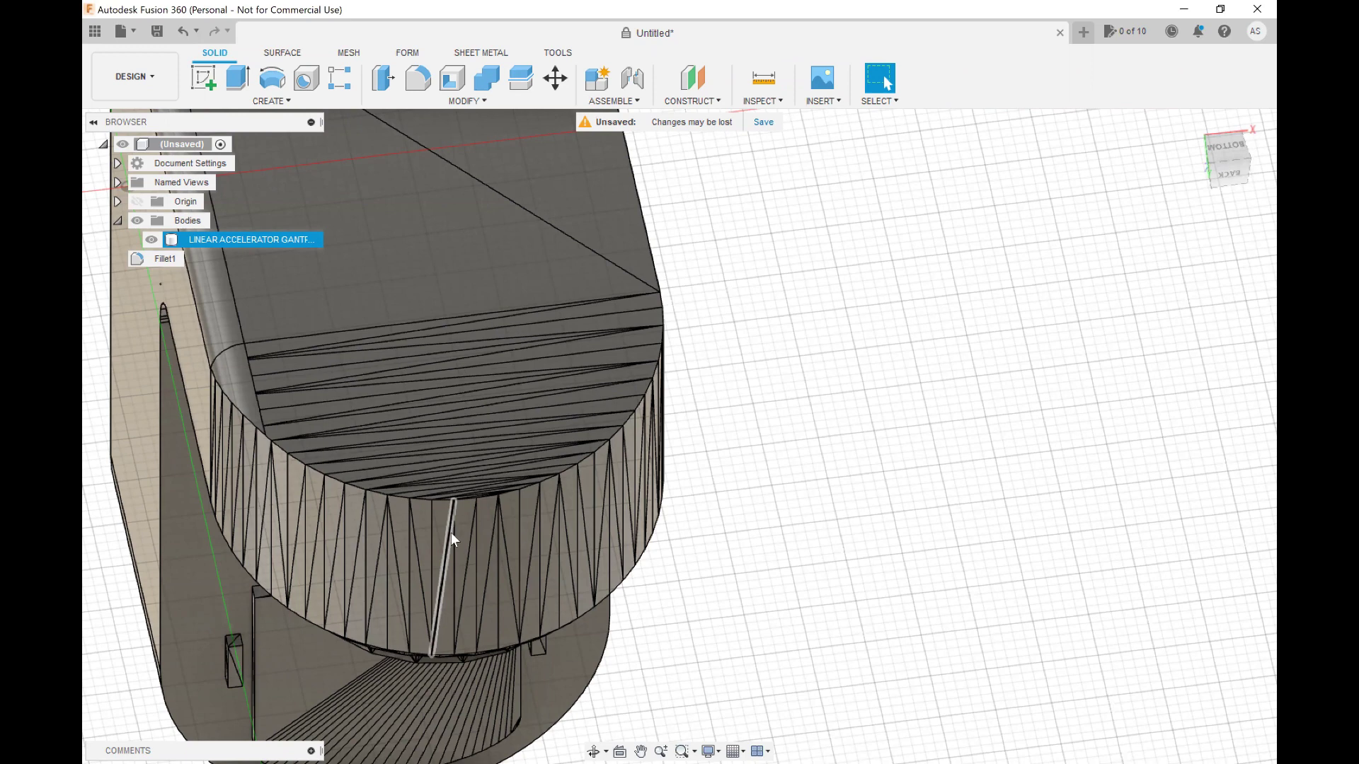
left_click(465, 516)
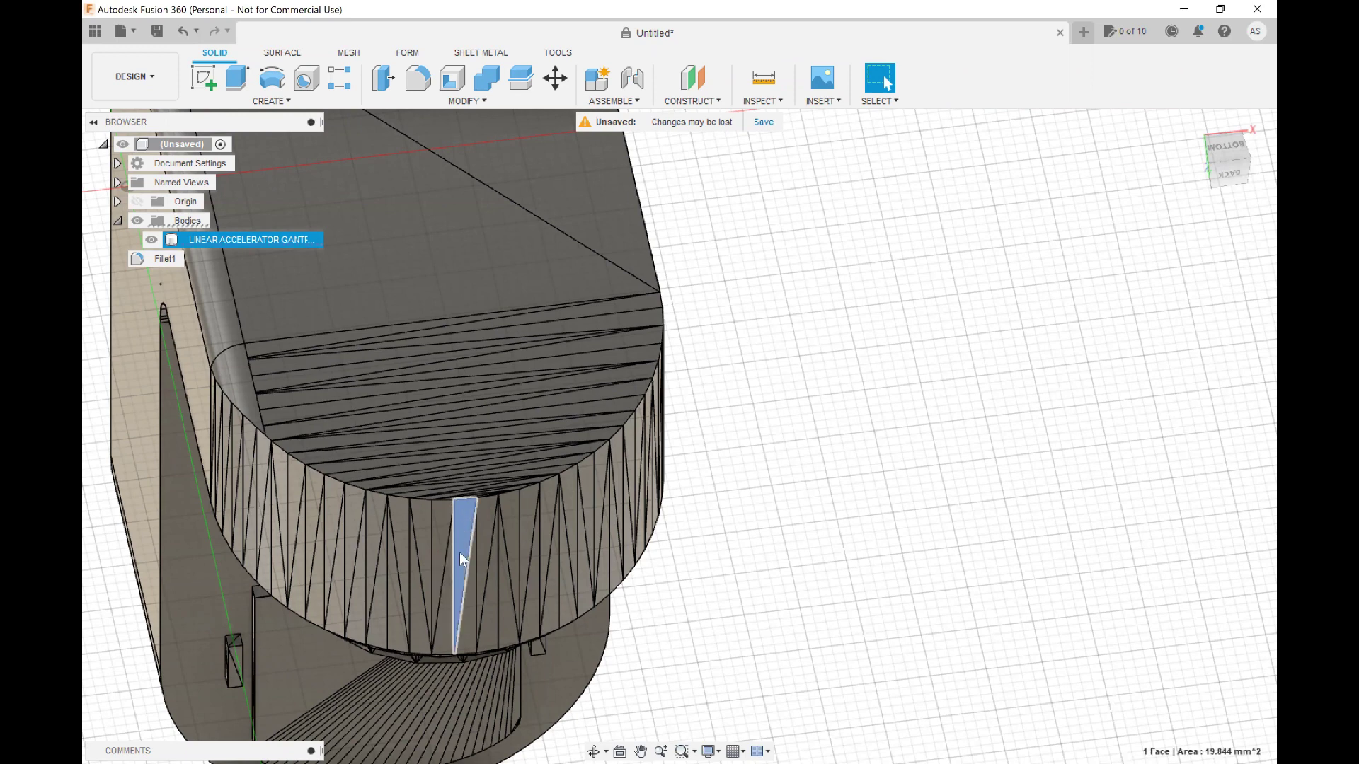
left_click(442, 619, "ctrl")
left_click(429, 515, "ctrl")
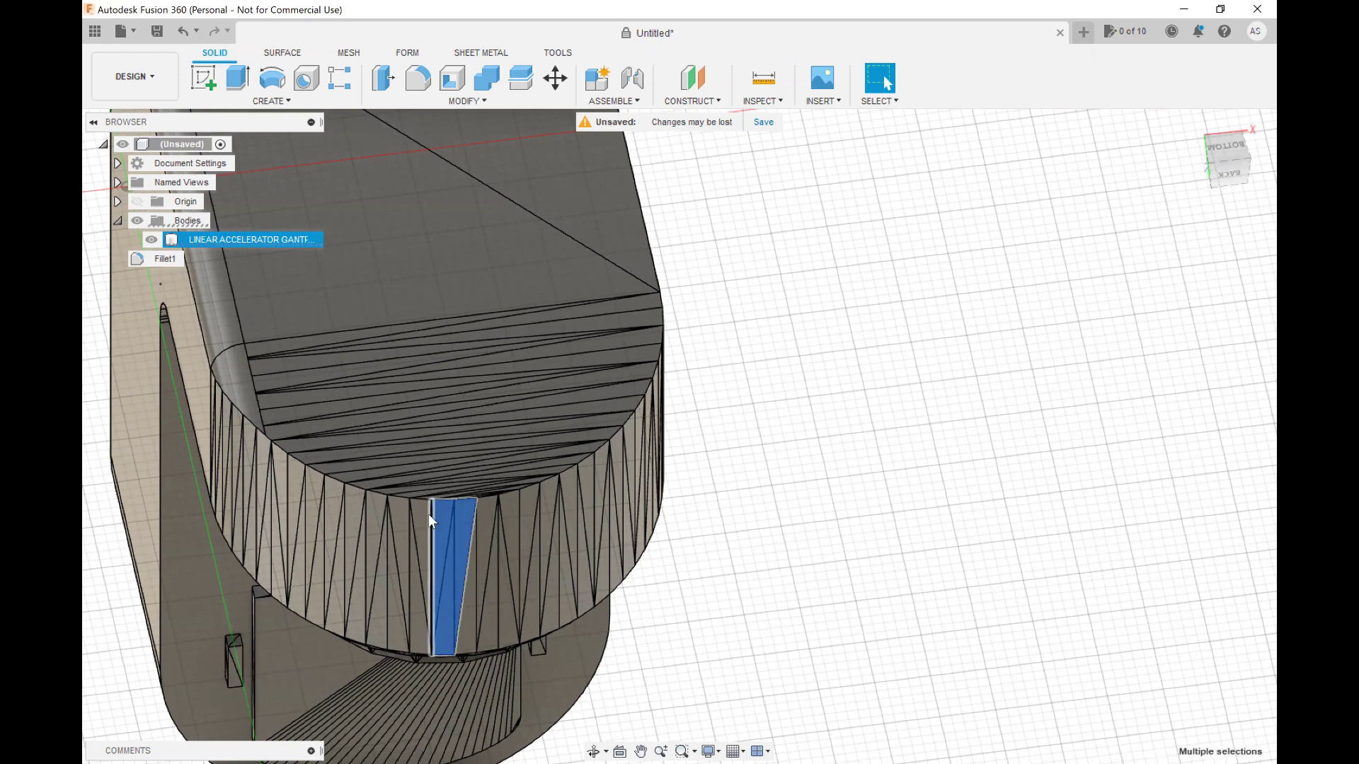
left_click(417, 630, "ctrl")
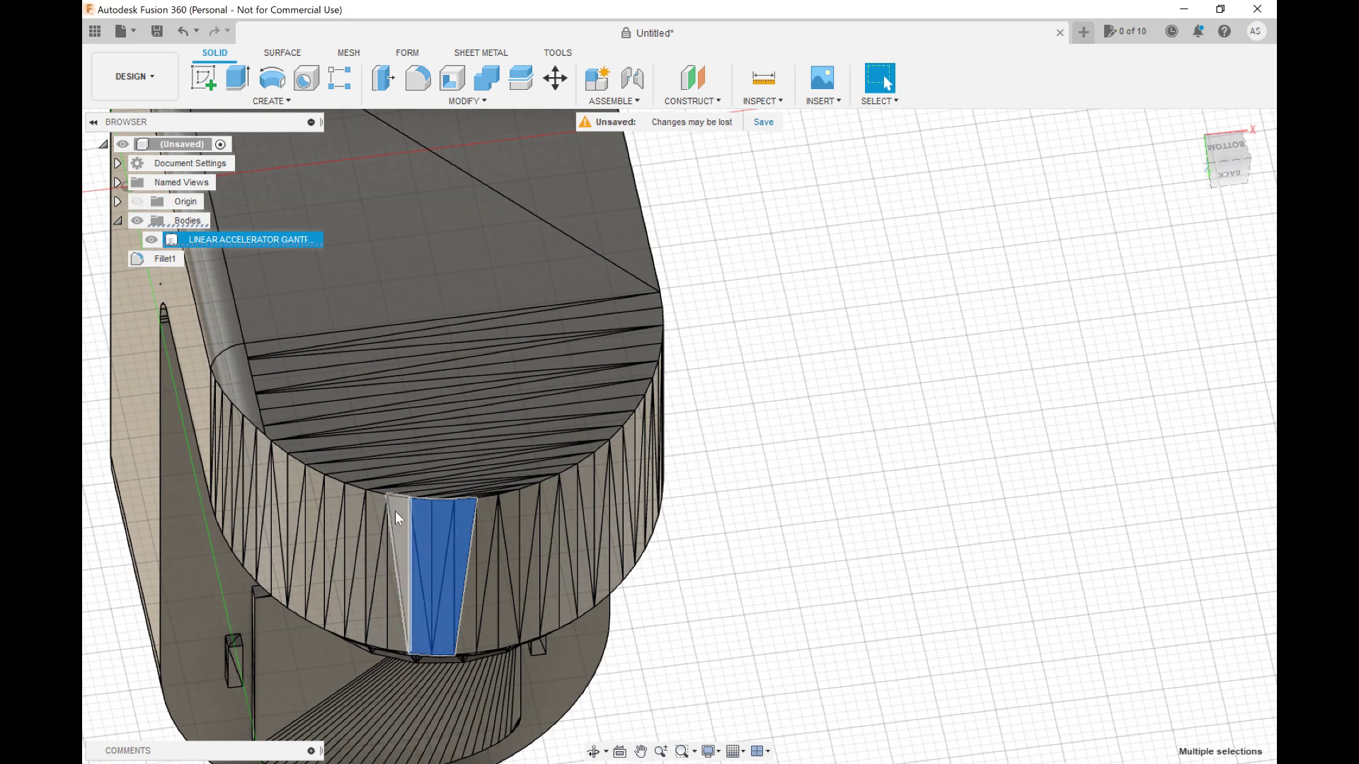
left_click(396, 507, "ctrl")
left_click(397, 621, "ctrl")
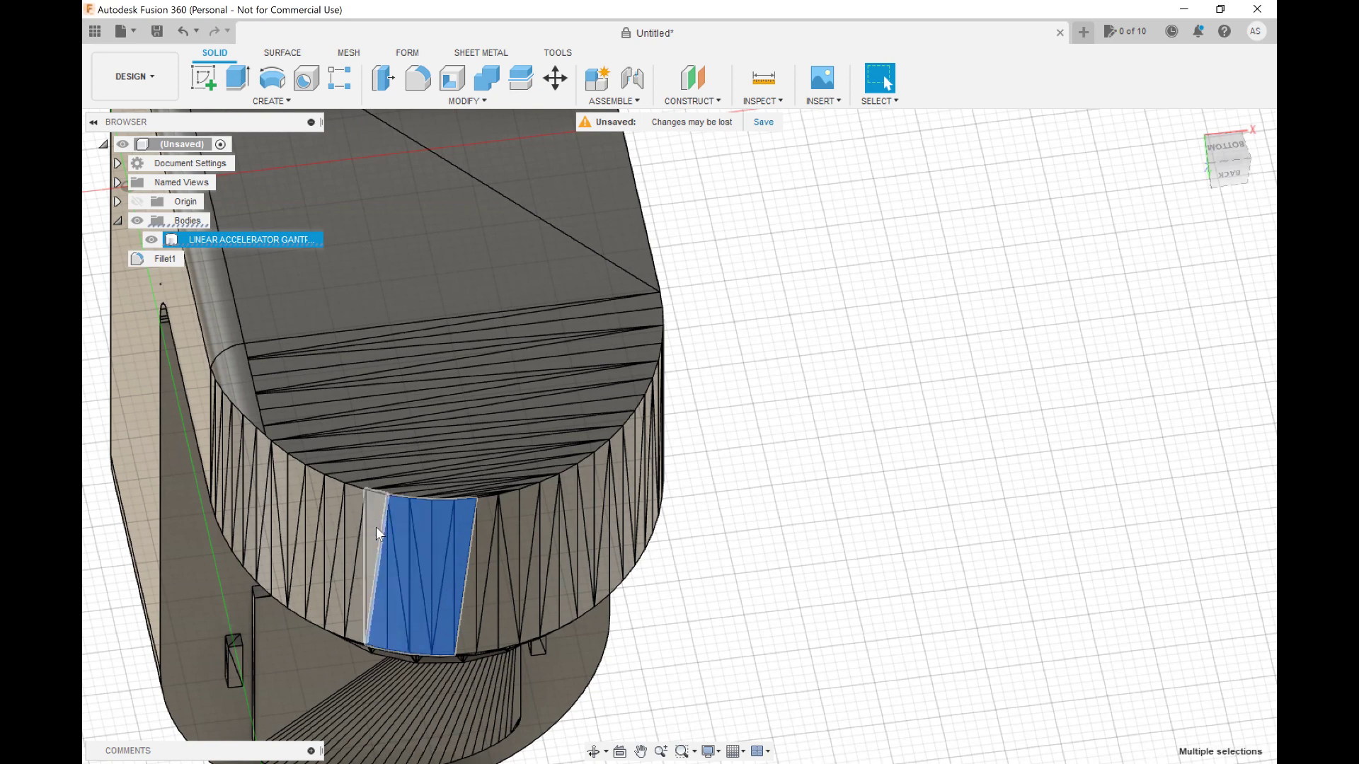
left_click(375, 527, "ctrl")
left_click(357, 620, "ctrl")
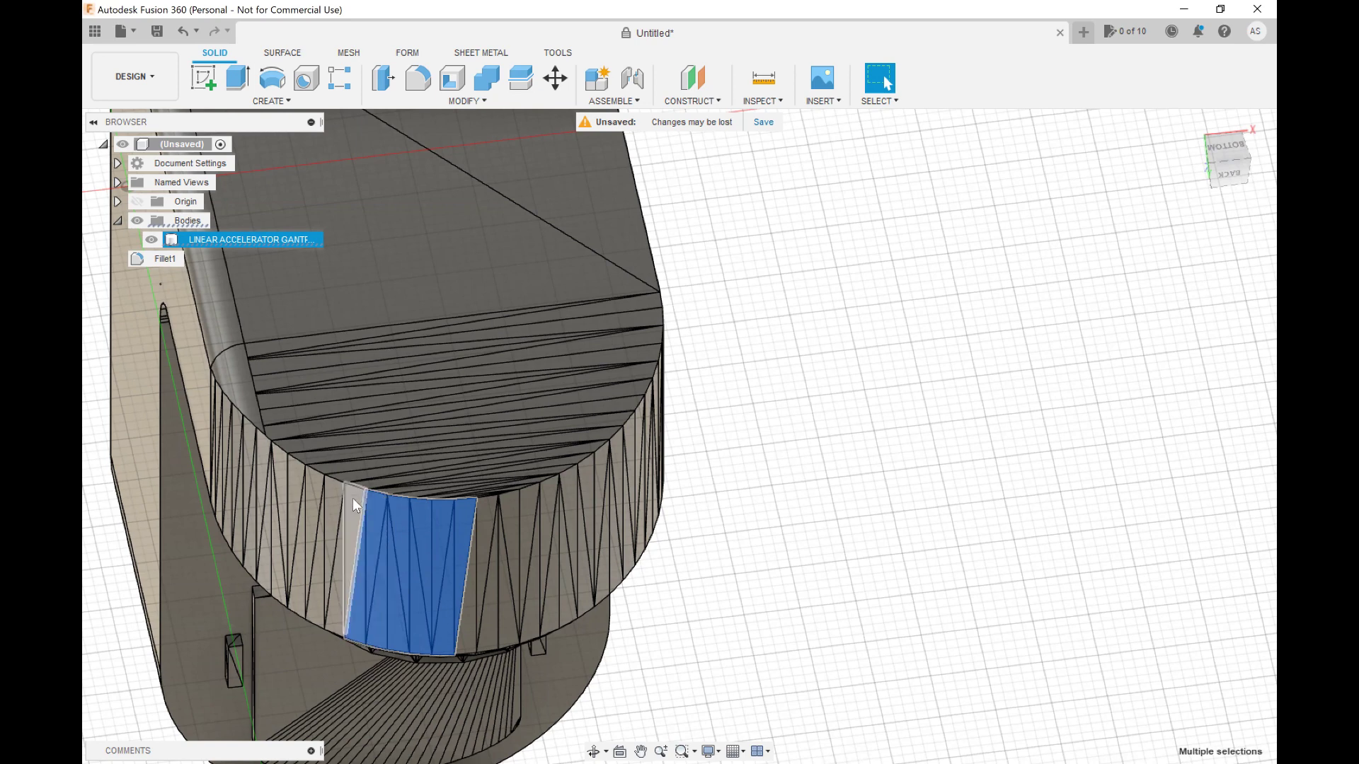
left_click(353, 499, "ctrl")
left_click(333, 606, "ctrl")
left_click(333, 497, "ctrl")
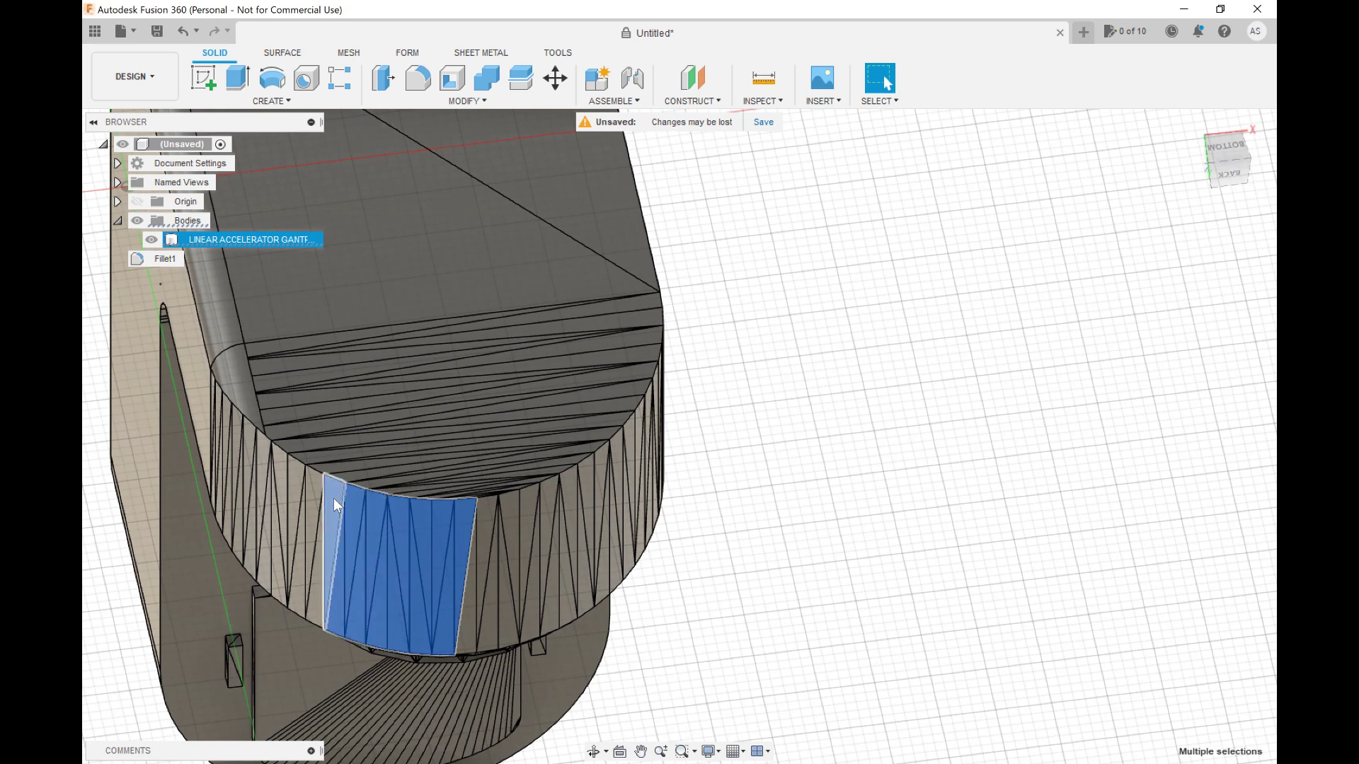
key("Delete")
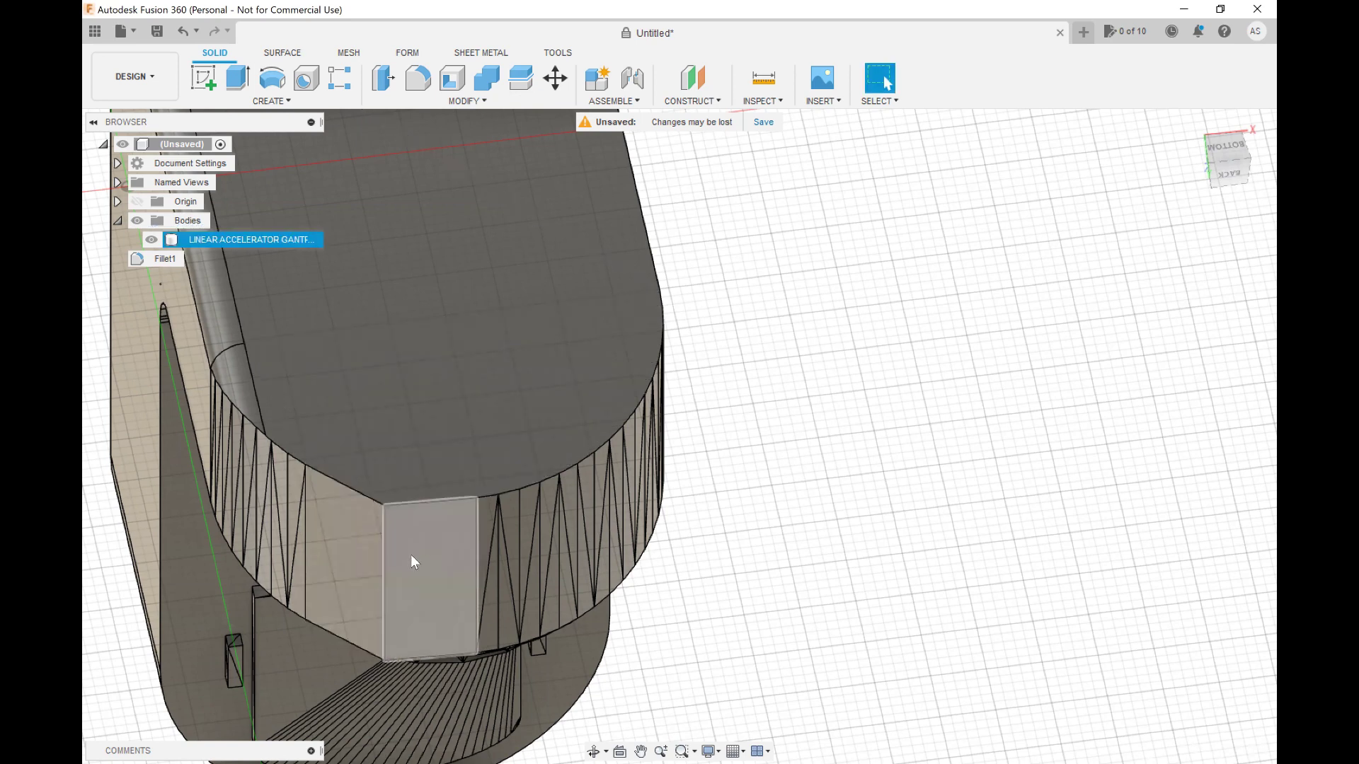
Step: Delete two adjoining triangular facets on the curved end wall, a short distance beyond the newly flattened area
middle_click_drag(414, 553, 398, 604, "shift")
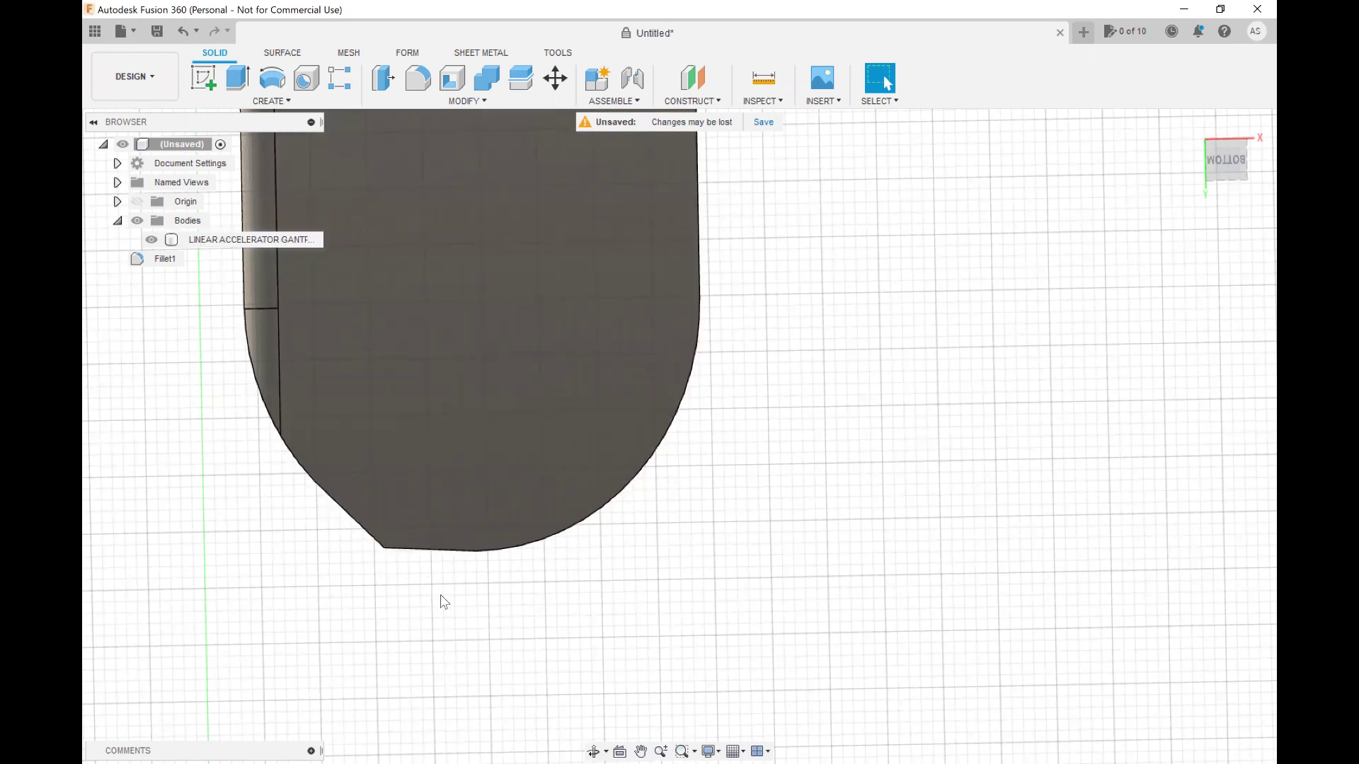
middle_click_drag(446, 598, 540, 559, "shift")
left_click(555, 553)
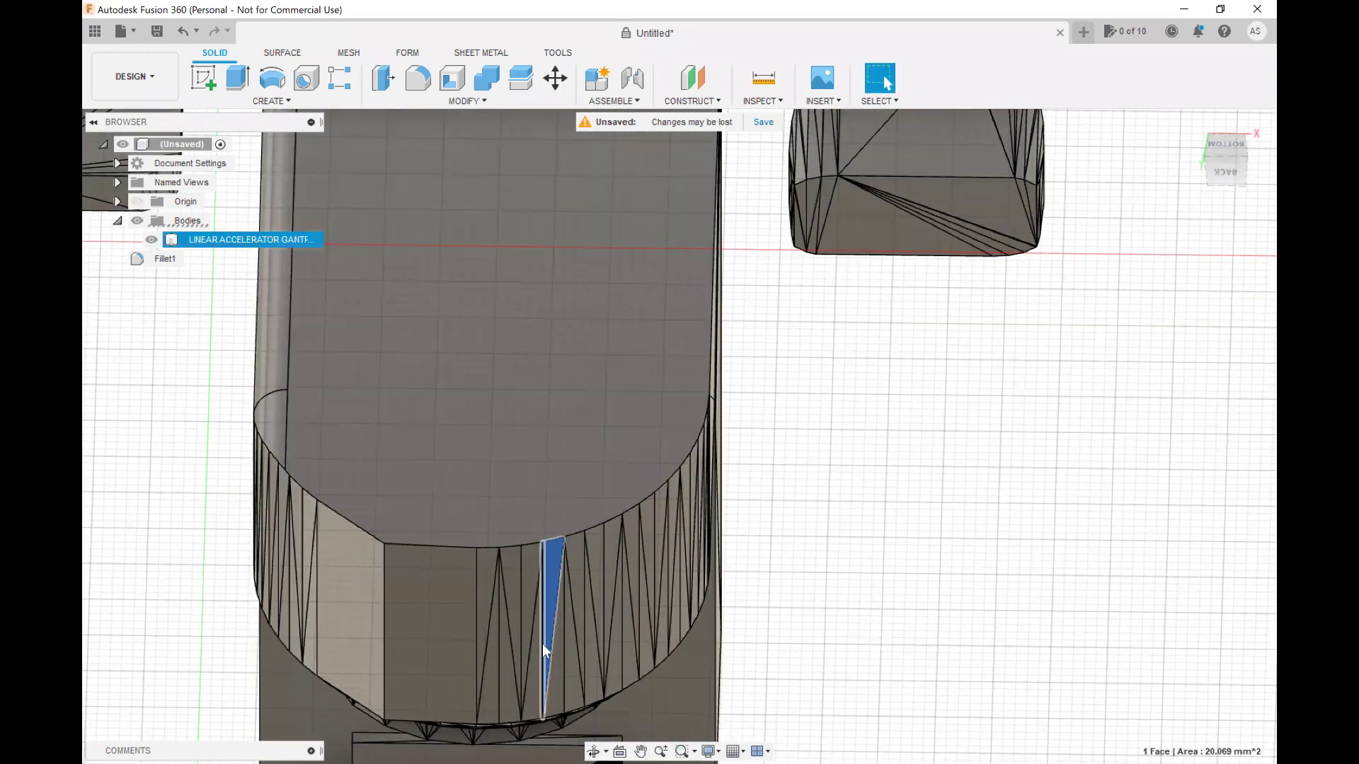
left_click(555, 665, "ctrl")
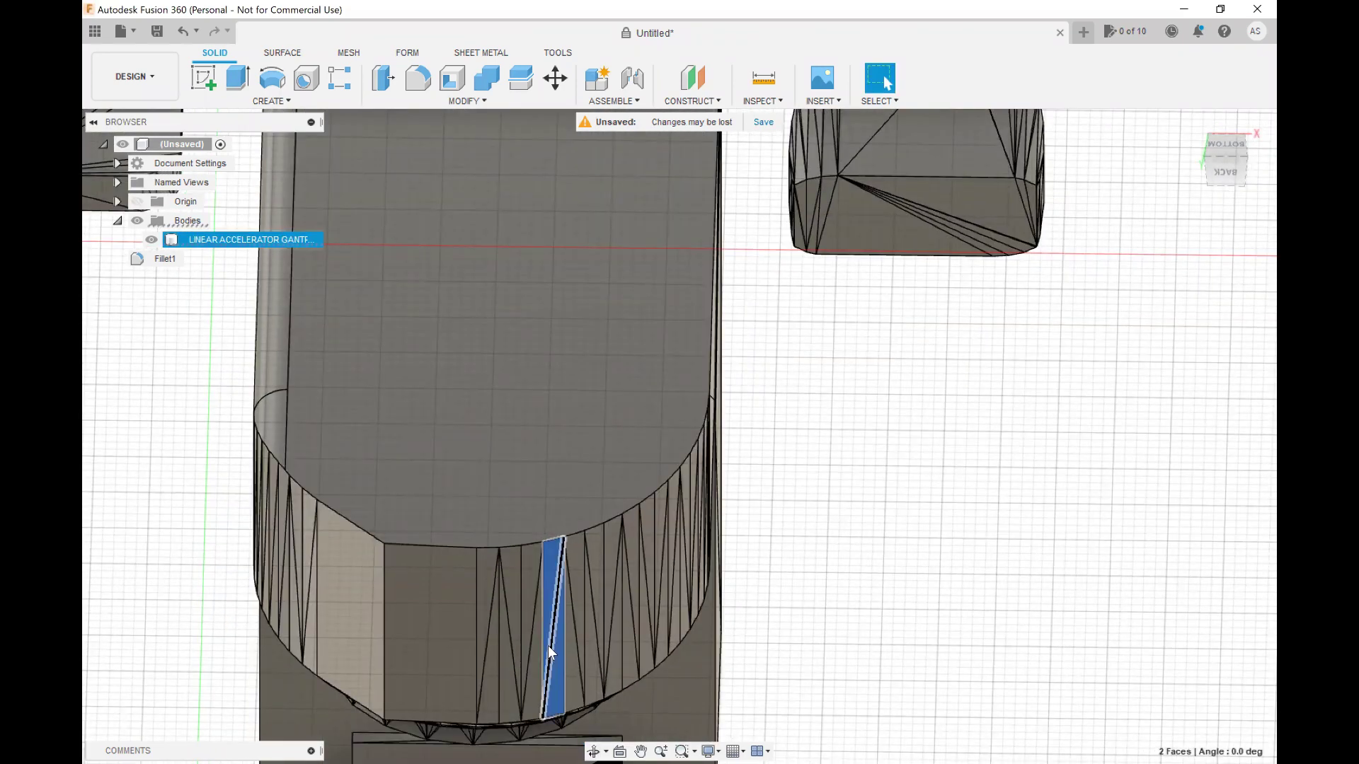
key("Escape")
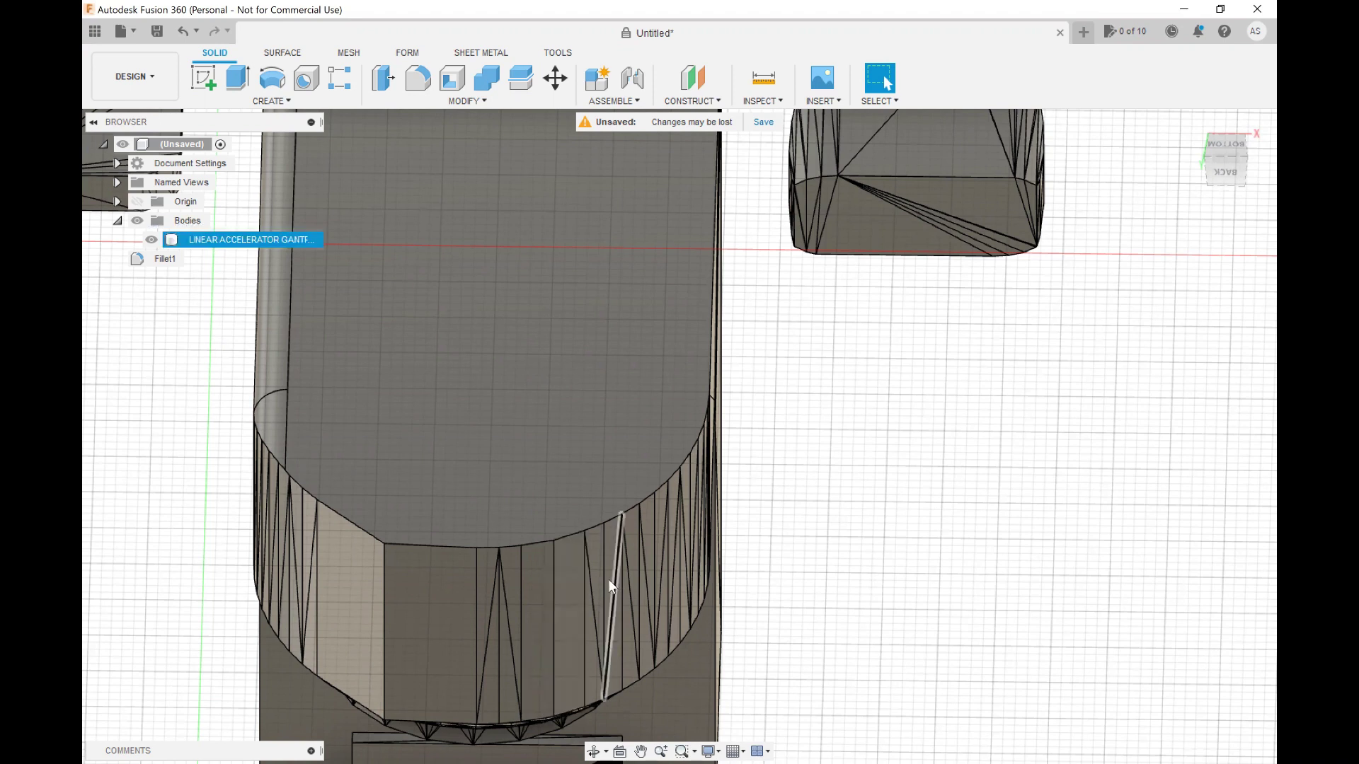
Step: Fillet the two short adjacent edges between the merged end-wall facets and the underside of the base with a 2 mm radius
left_click(542, 545)
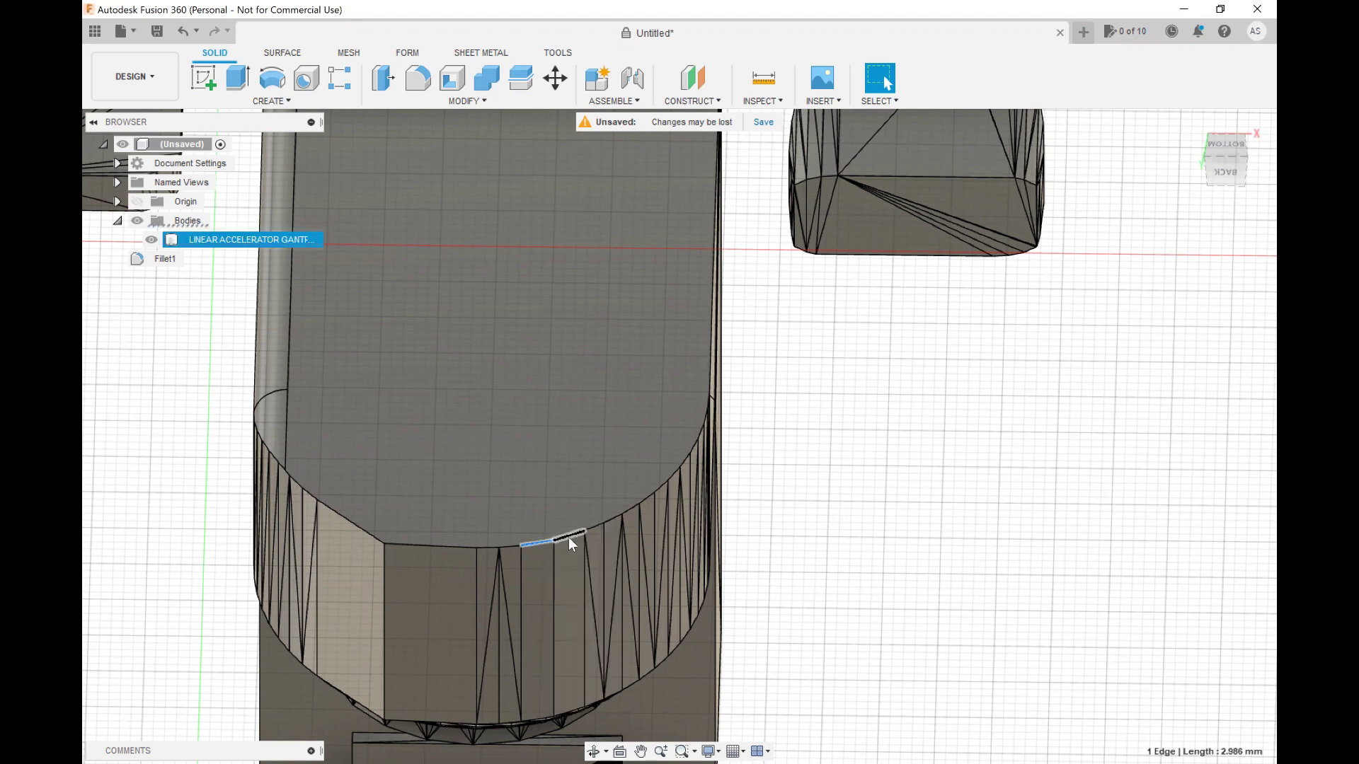
left_click(570, 538, "ctrl")
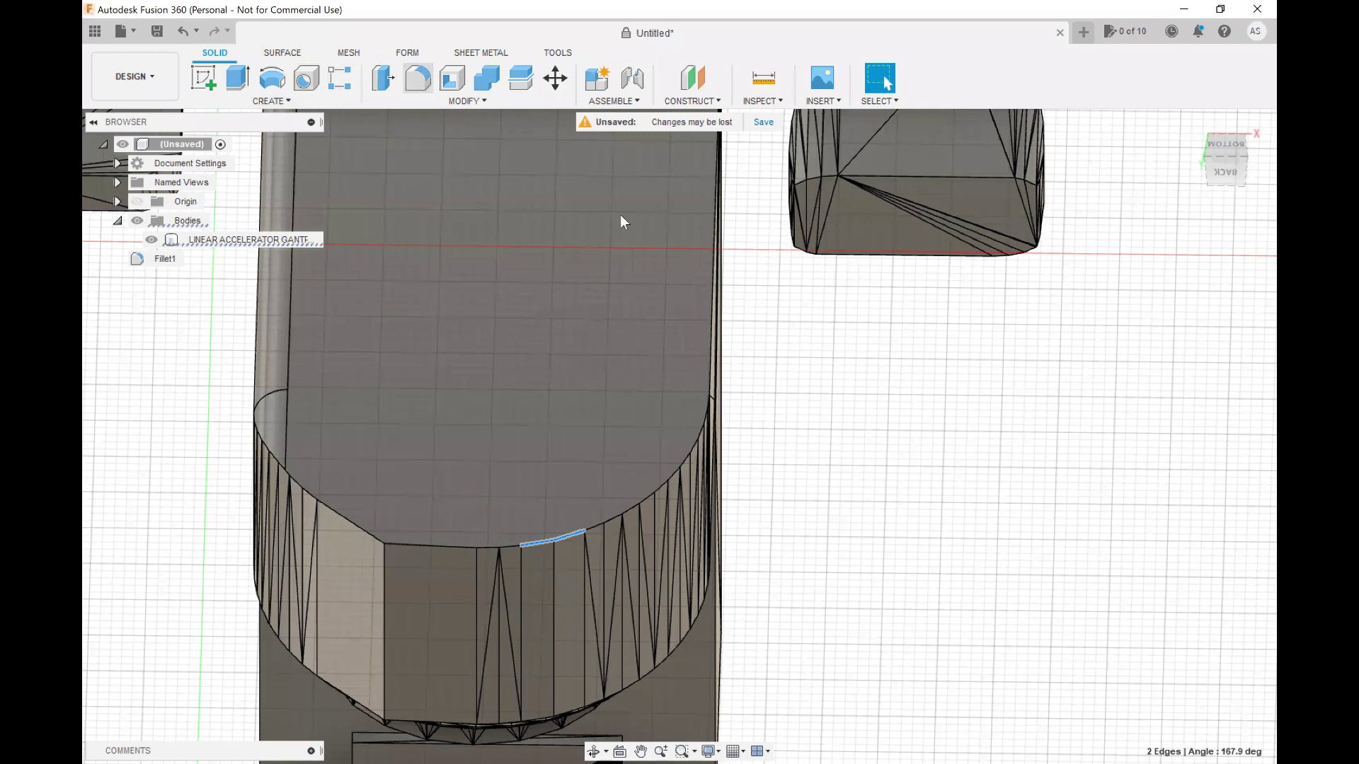
key("f")
left_click(989, 254)
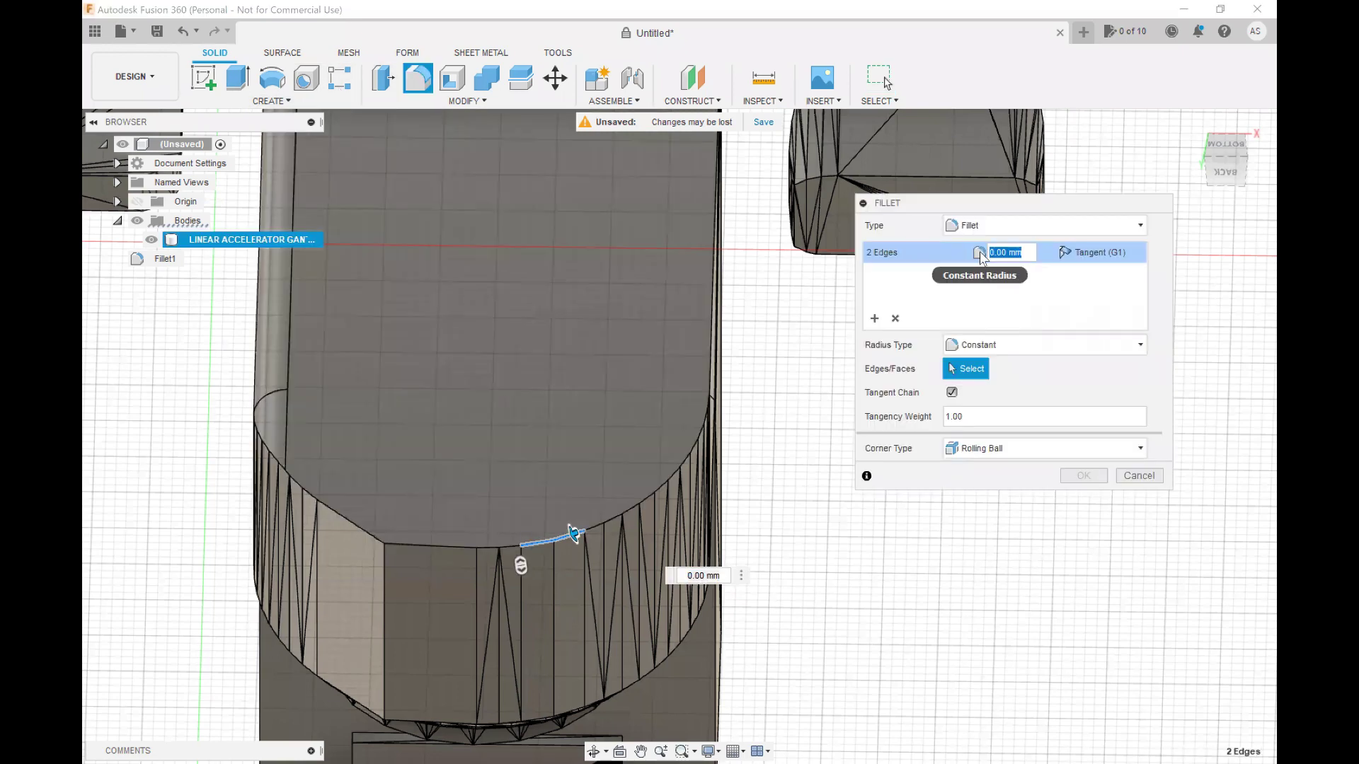
type("2")
key("Return")
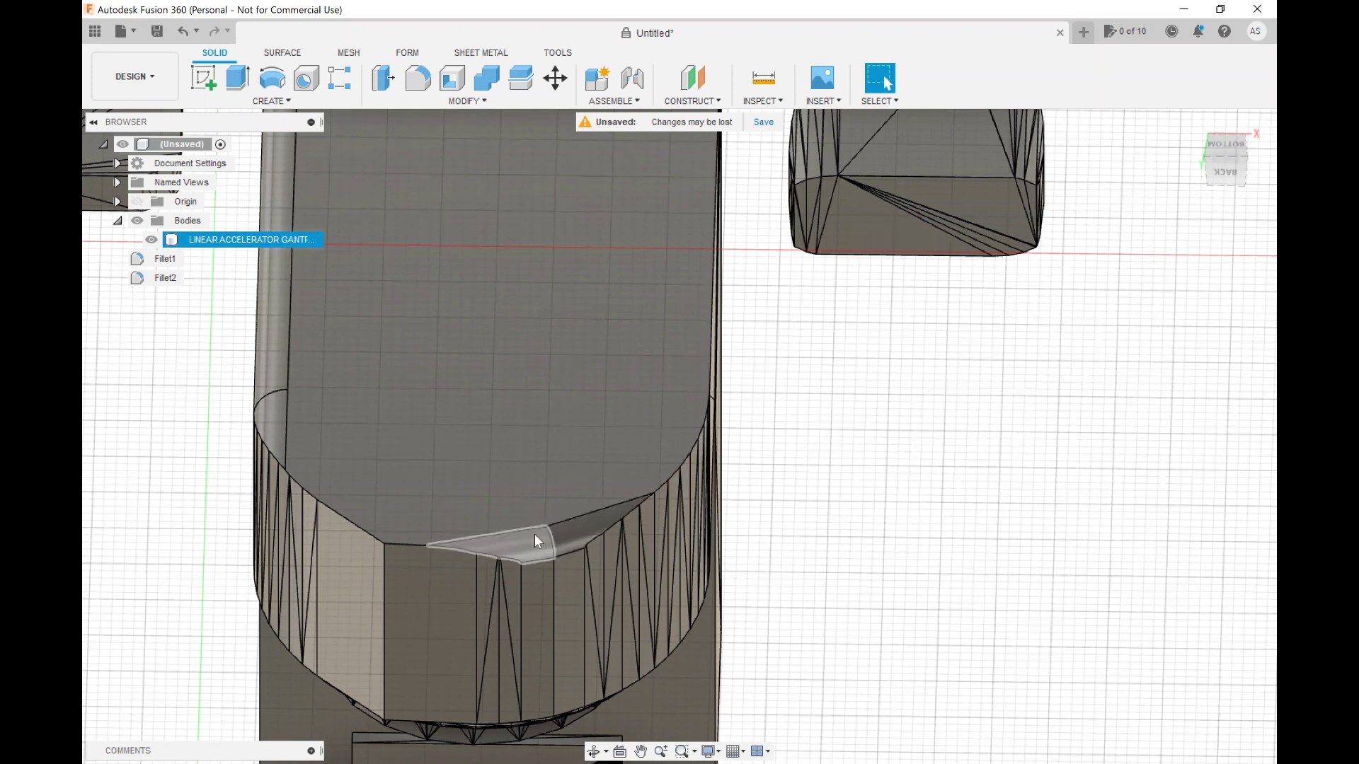
Step: Examine the new fillet on the rounded end and the circular and rectangular faceted areas on the back of the gantry
scroll(528, 531, "down", 3)
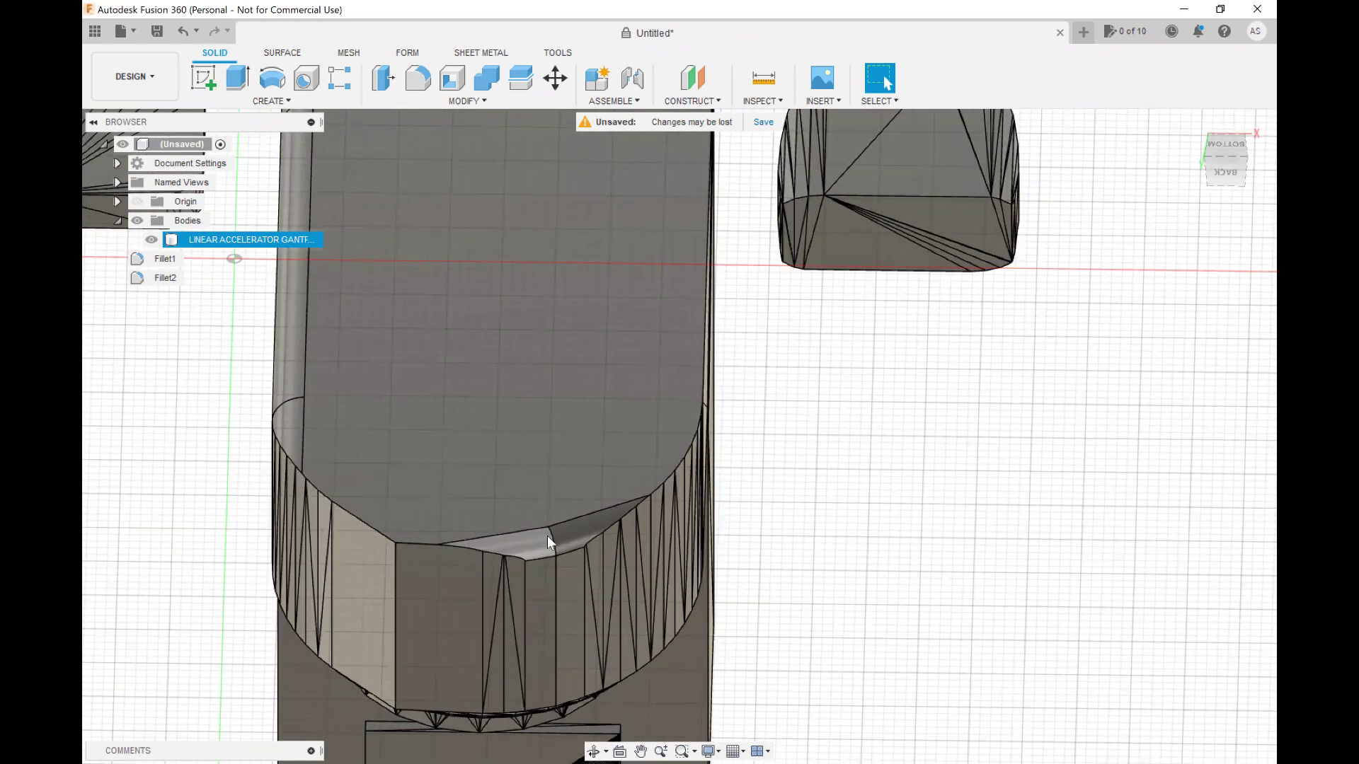
scroll(560, 539, "down", 2)
left_click(718, 654)
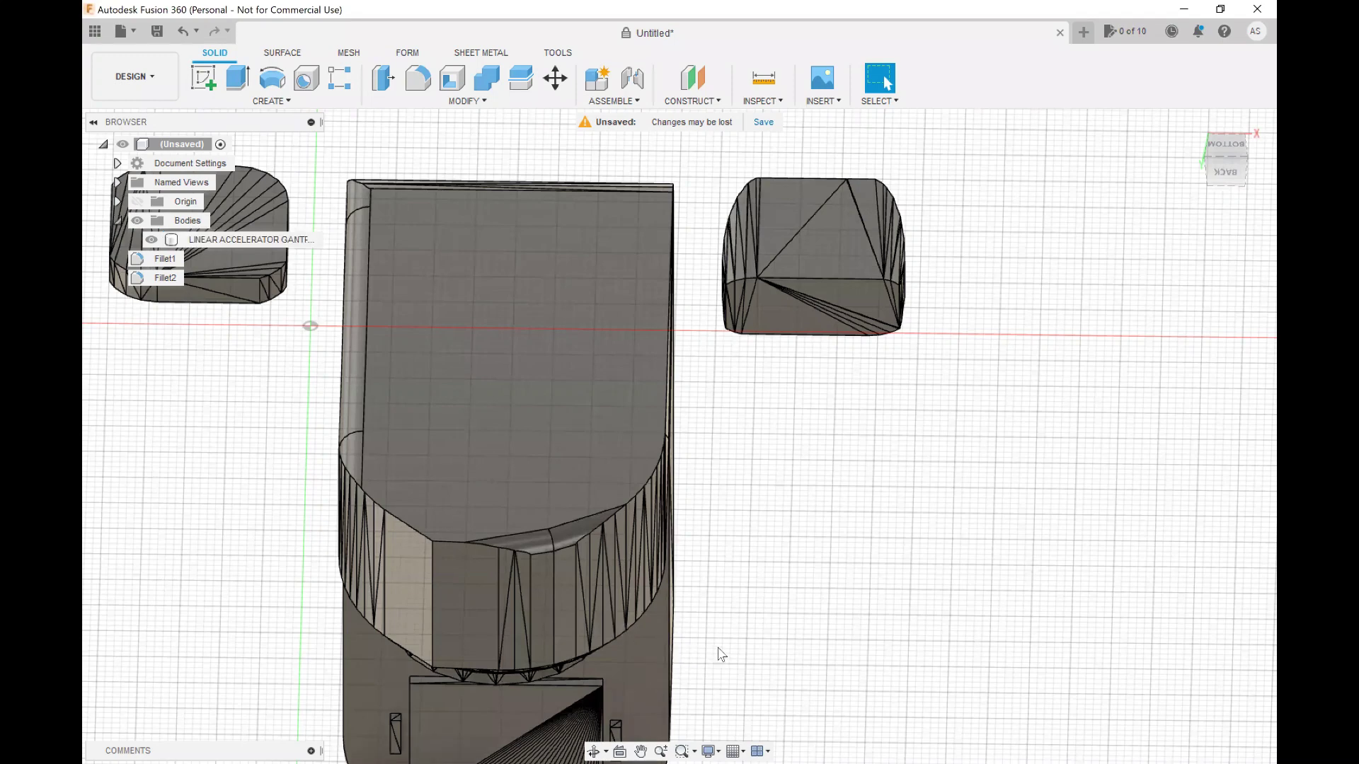
middle_click_drag(701, 643, 734, 543)
left_click(648, 447)
scroll(648, 447, "down", 3)
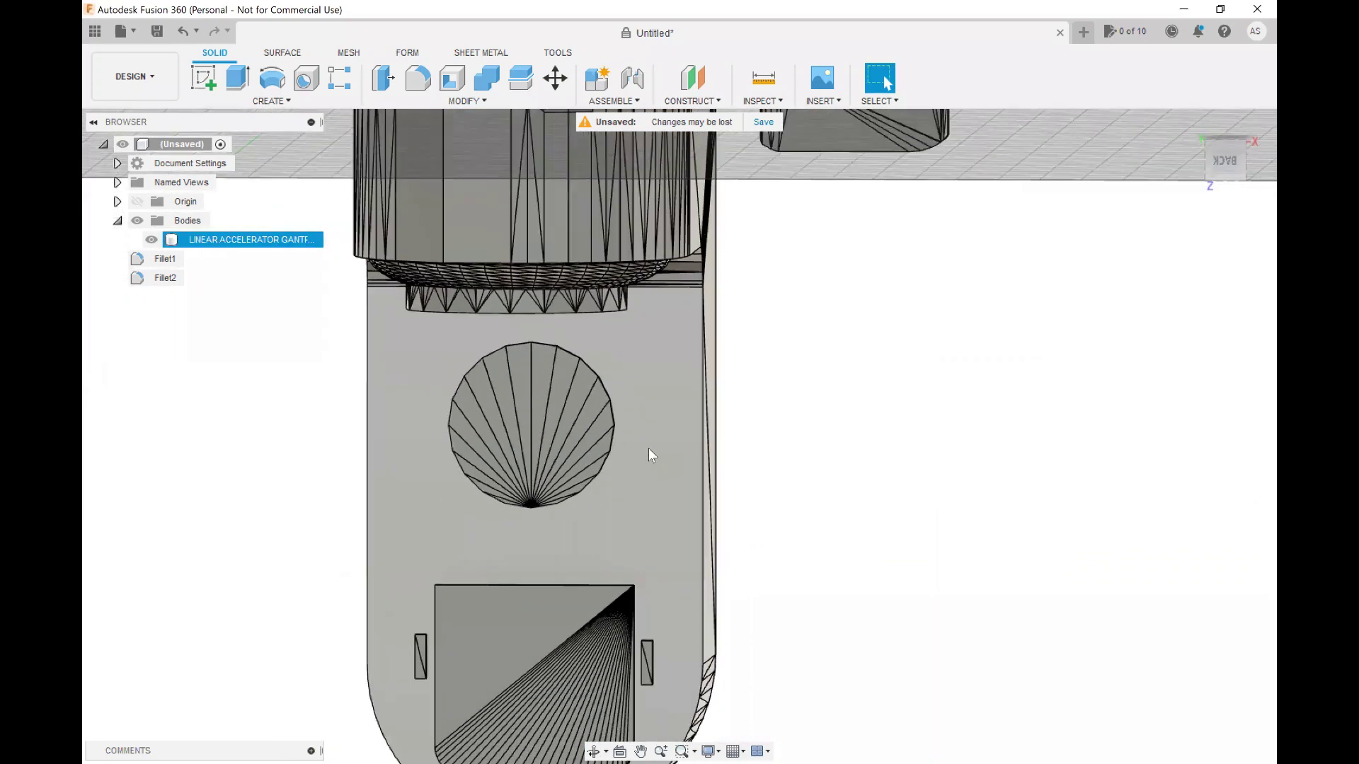